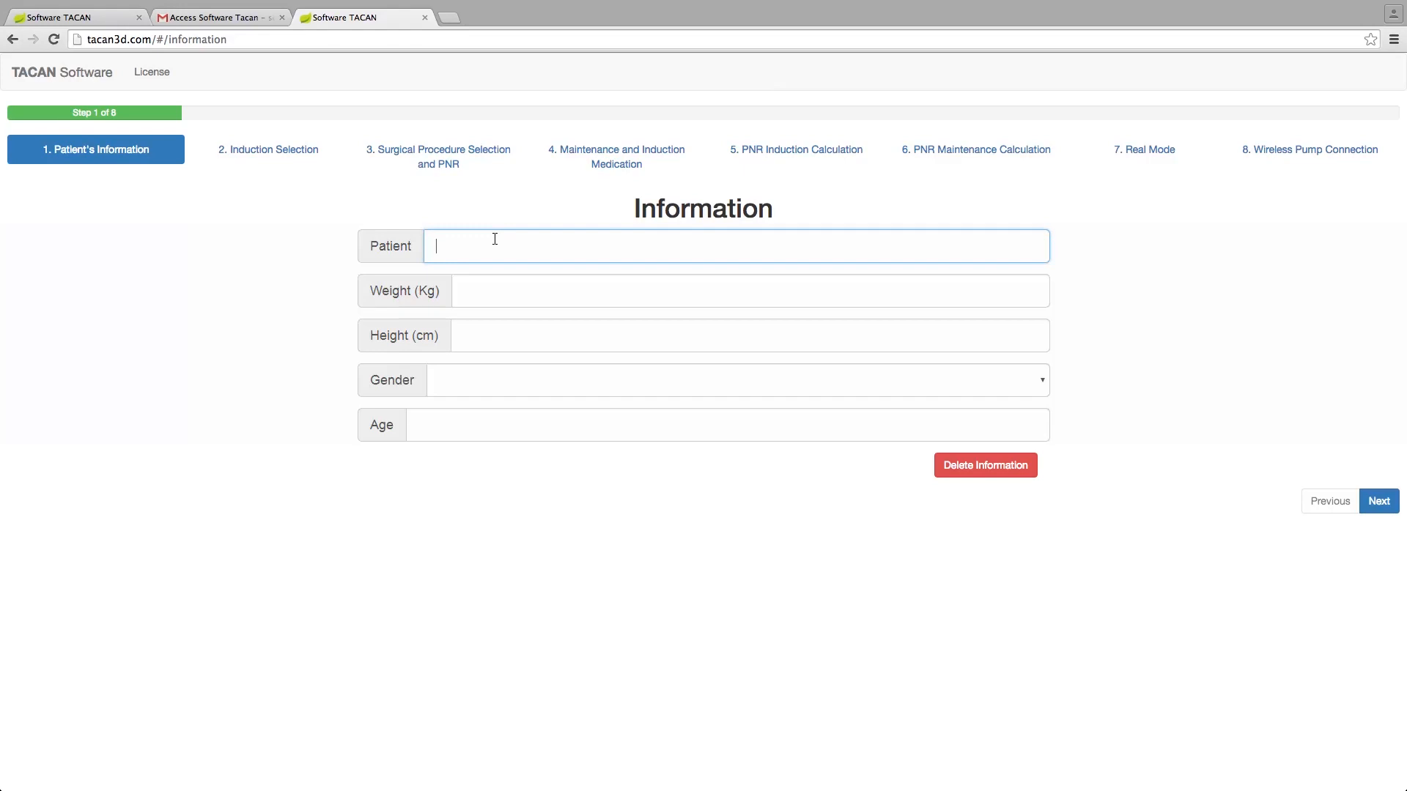
- Fill in the patient's name, a weight of 75 kg, a height of 168 cm, gender Male and age 45
type("th")
left_click(496, 295)
type("75")
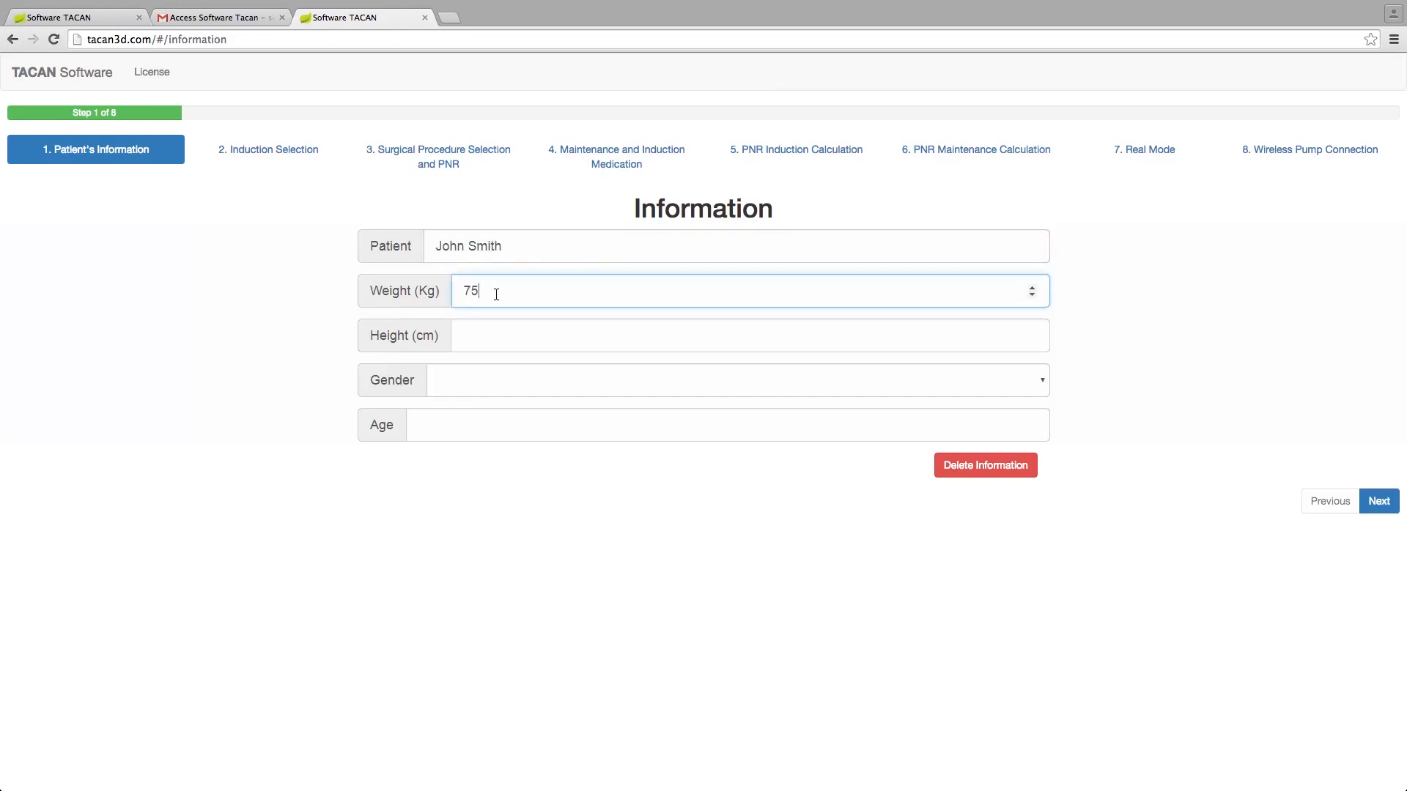
left_click(489, 333)
type("168")
left_click(472, 380)
left_click(453, 418)
left_click(448, 424)
type("45")
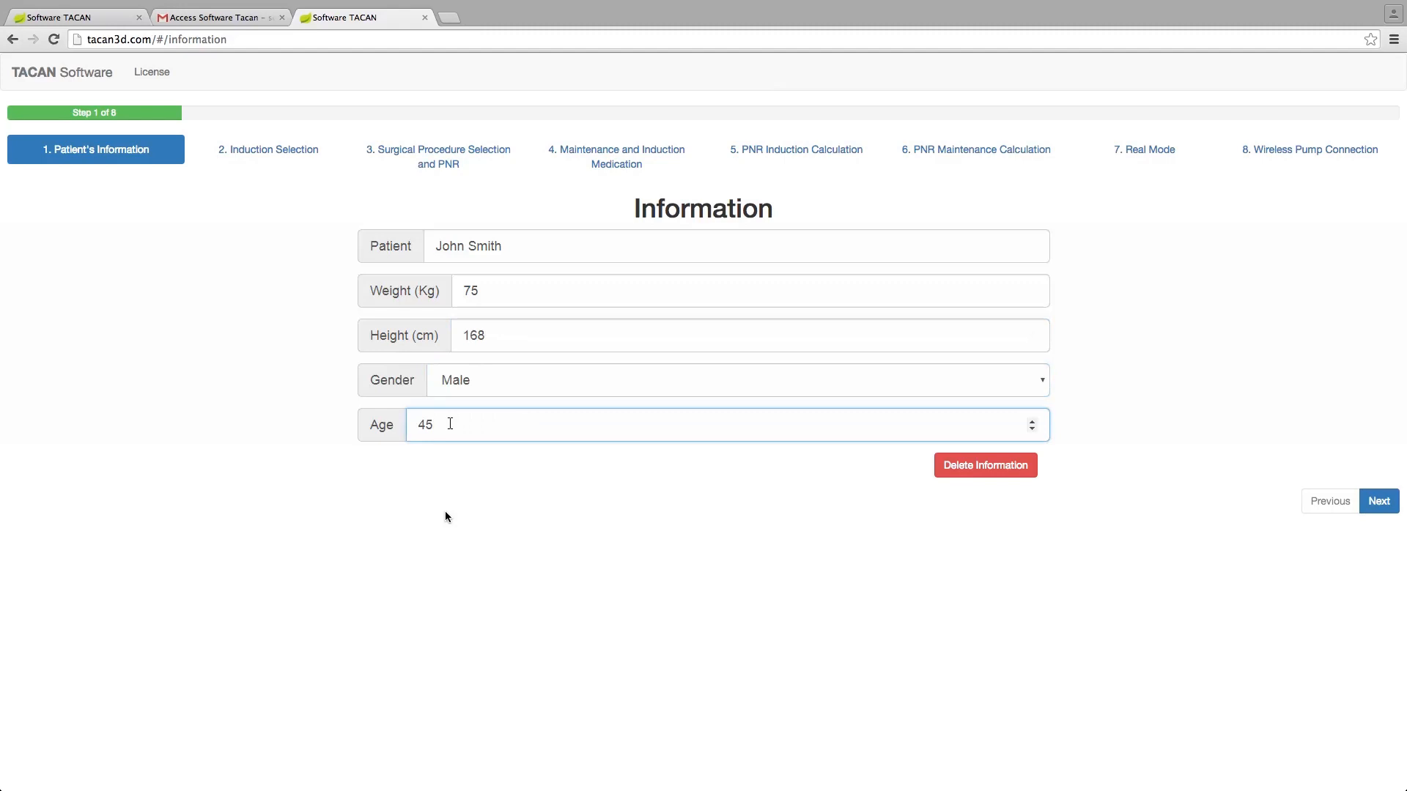
- Continue to the induction selection and choose Intubation as the induction method
key("Return")
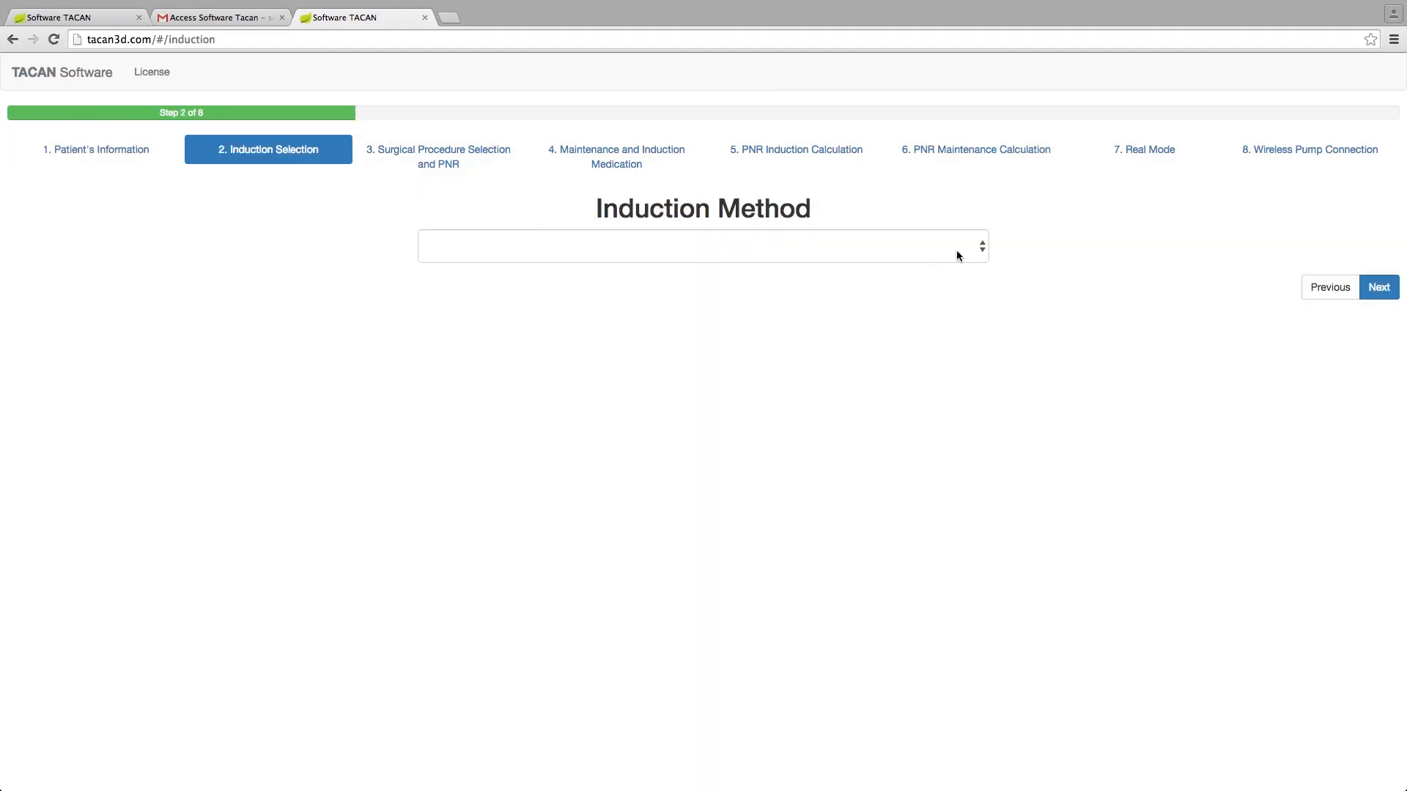
left_click(979, 251)
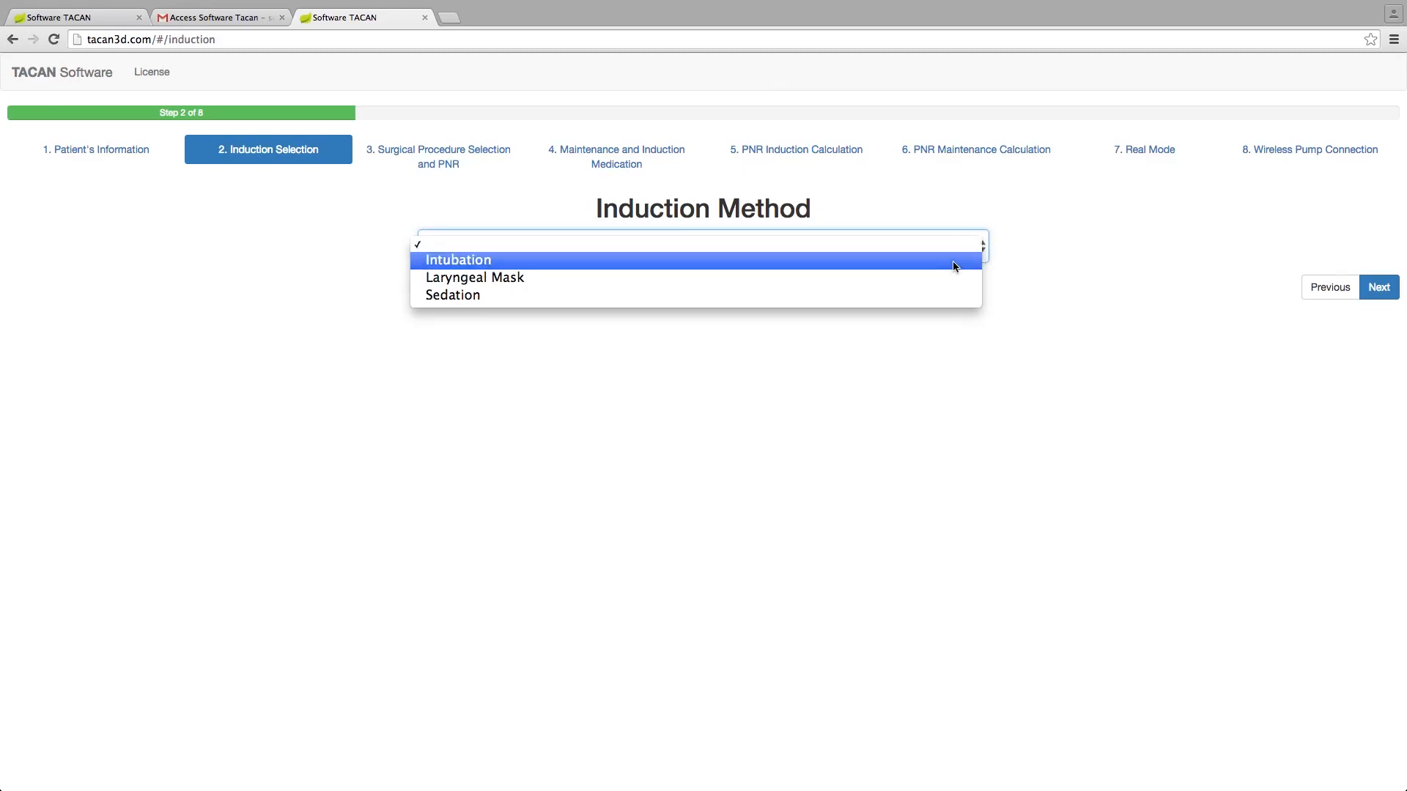
left_click(955, 262)
- Search the surgical procedures for "Chol" and assign the choledochotomy procedure with code 47420 at Medium intensity
left_click(436, 164)
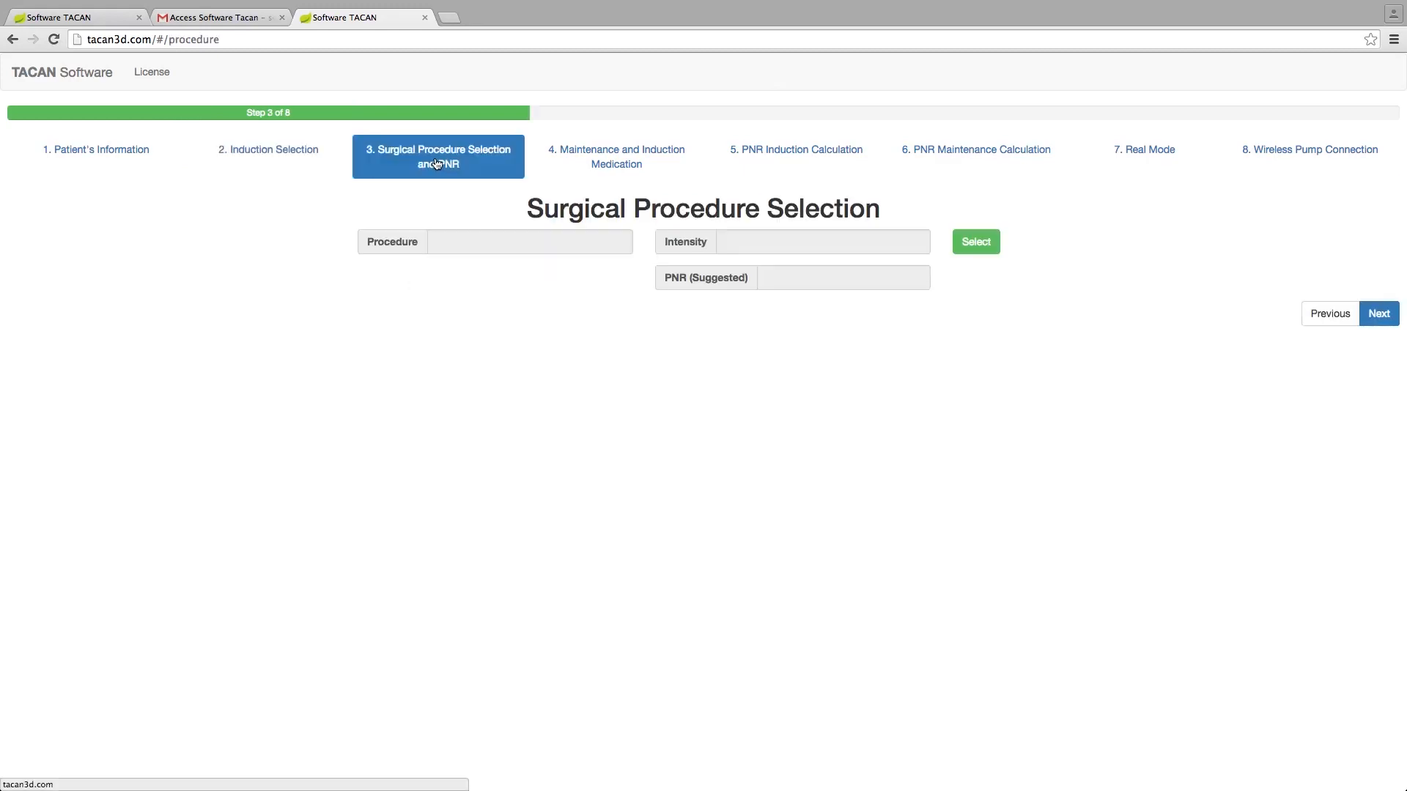
left_click(976, 242)
left_click(502, 156)
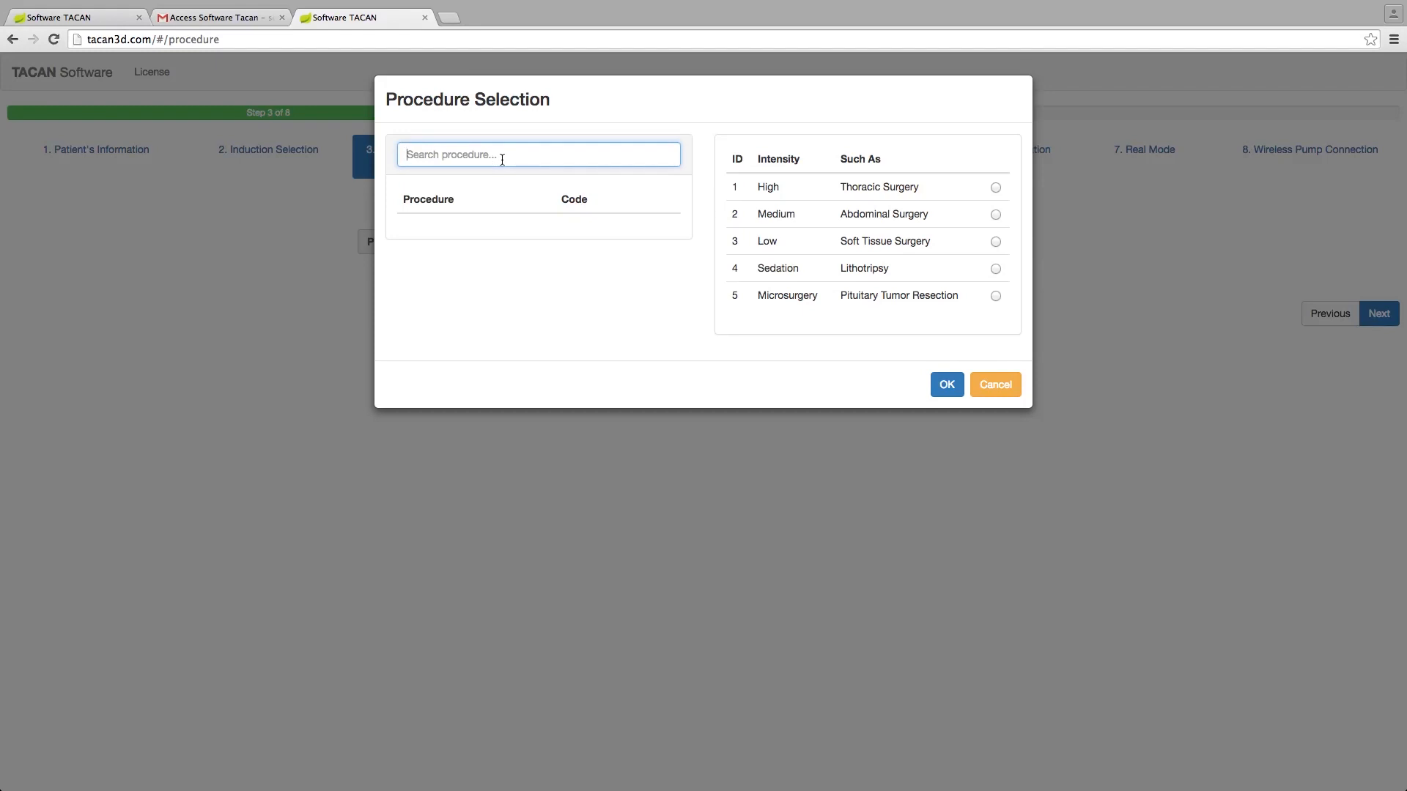
type("Chol")
left_click(671, 229)
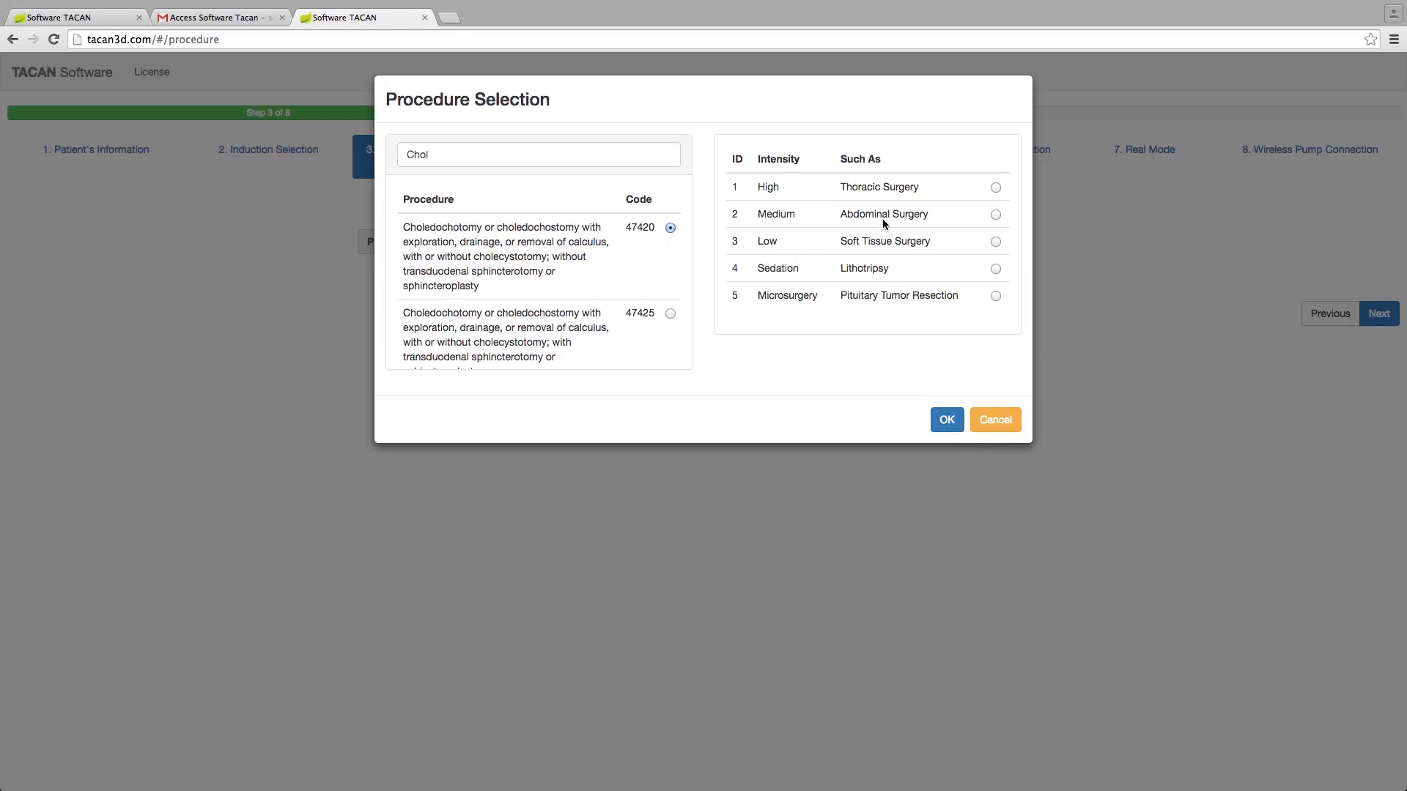
left_click(994, 214)
left_click(945, 420)
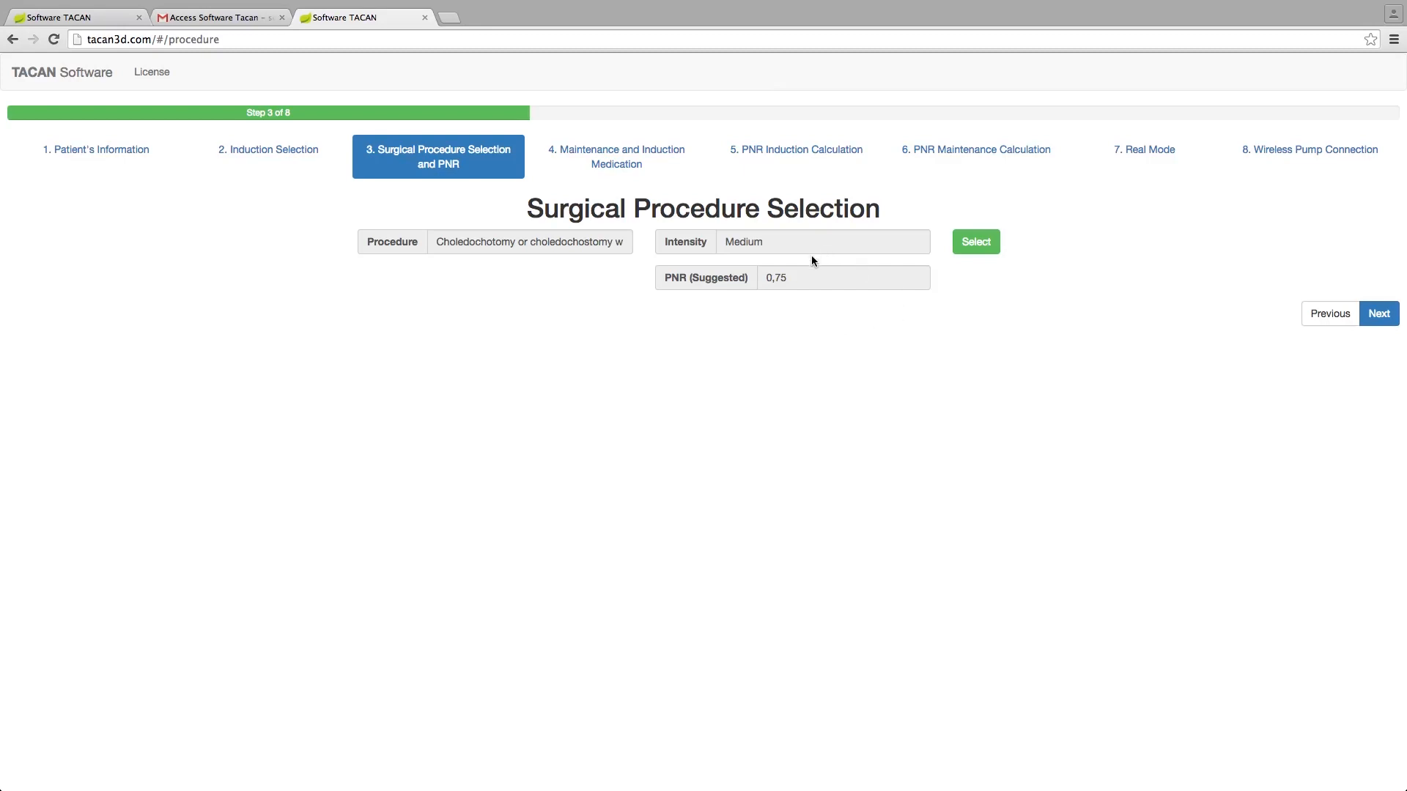
- Choose Remifentanyl 2000 mcg and Propofol 100 mg as induction drugs, with infusate volumes of 250 ml and 10 ml respectively
left_click(623, 163)
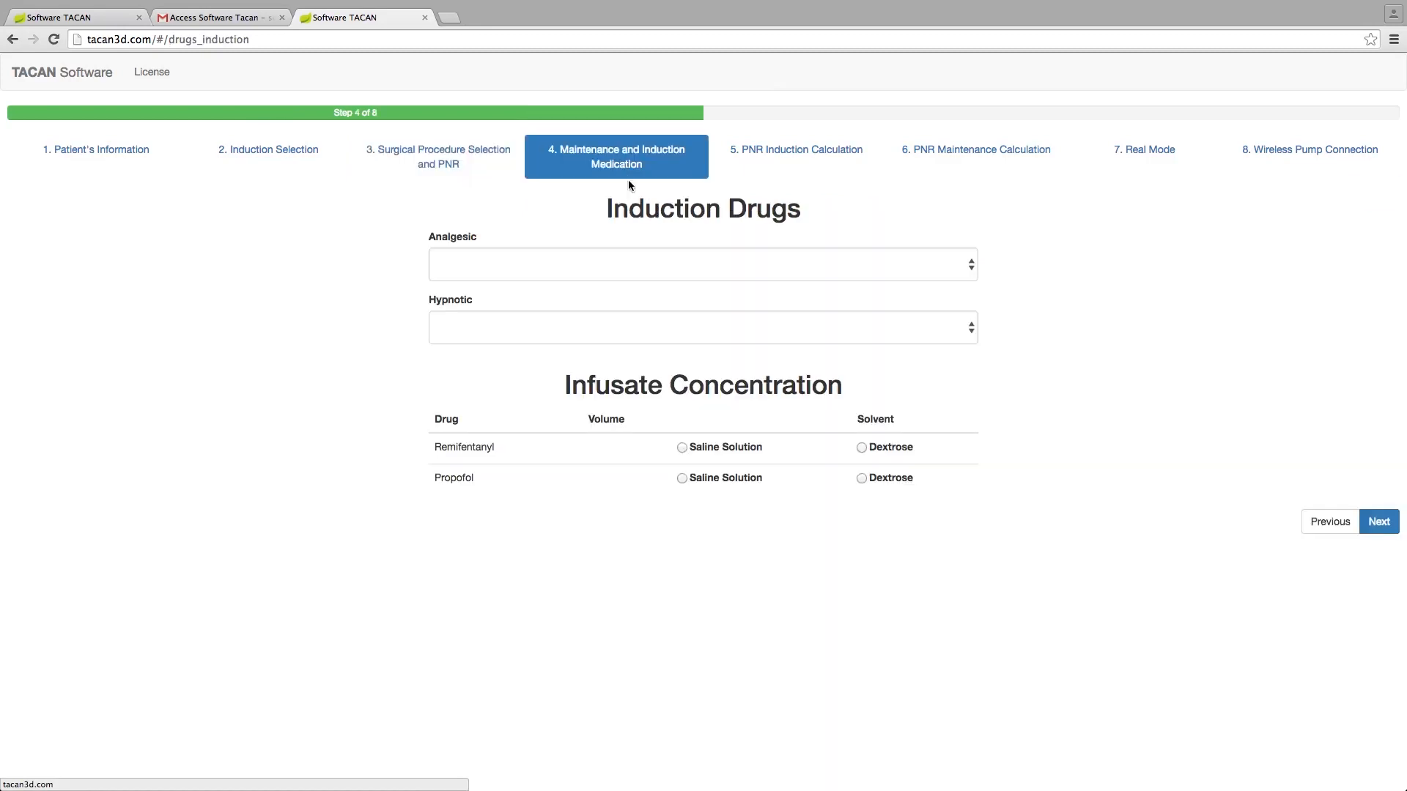
left_click(964, 273)
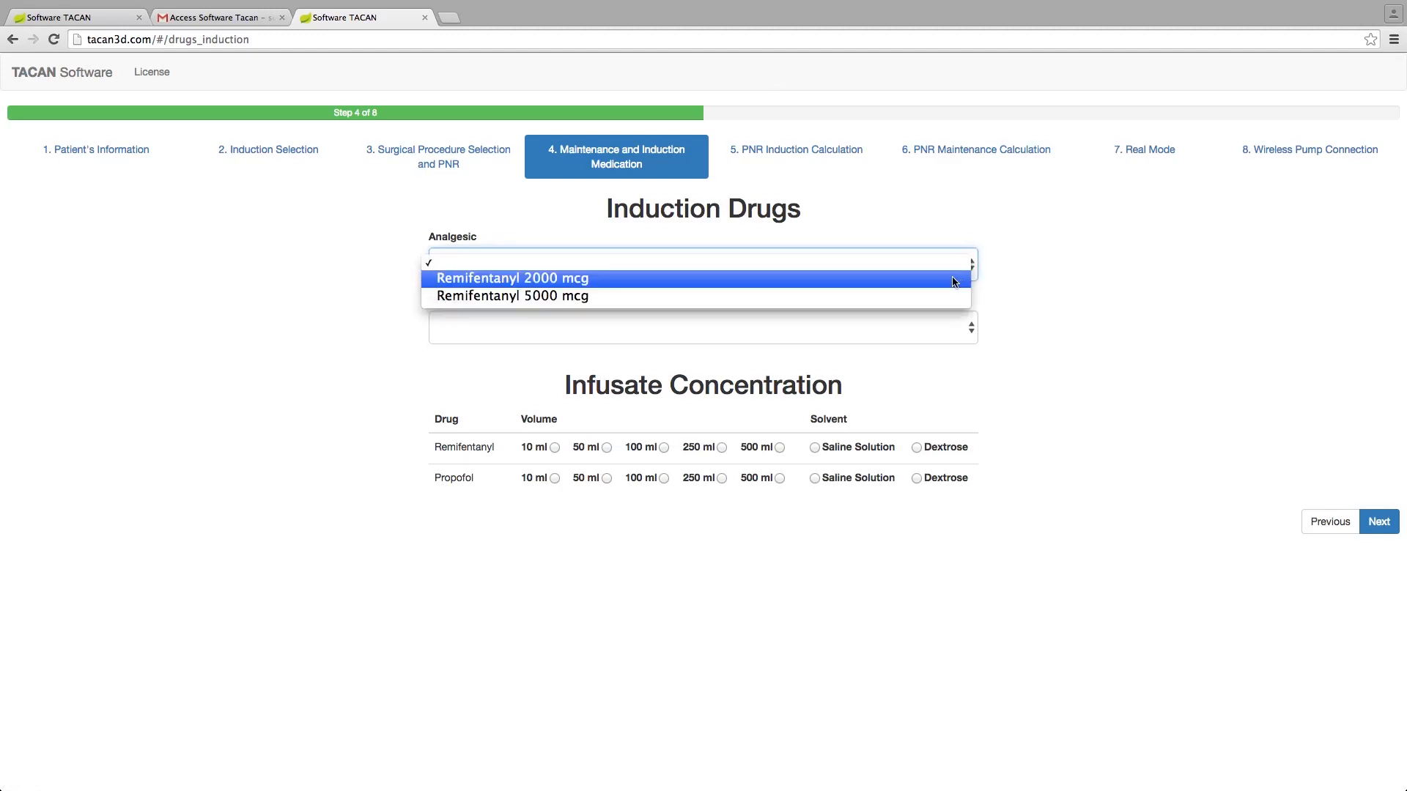
left_click(954, 282)
left_click(971, 339)
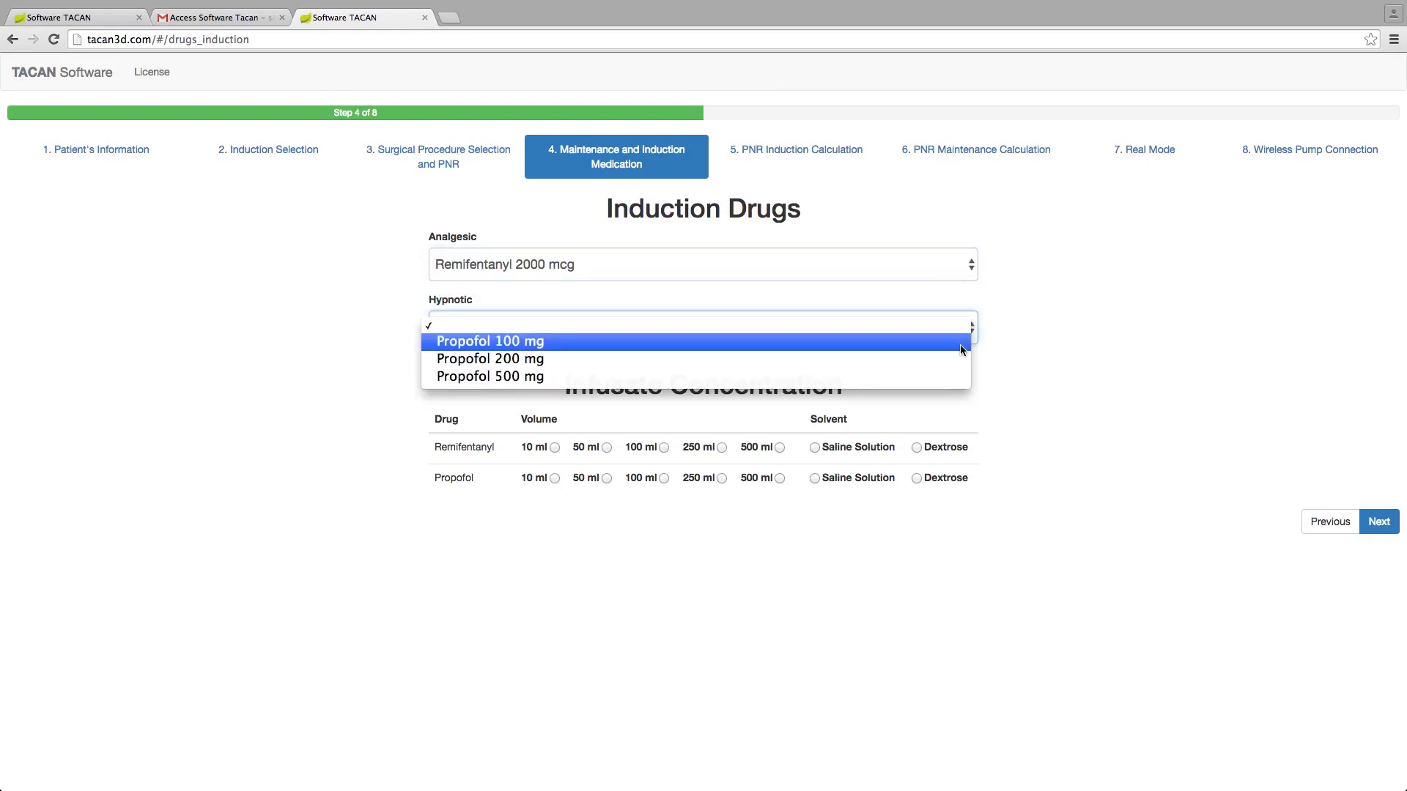
left_click(963, 348)
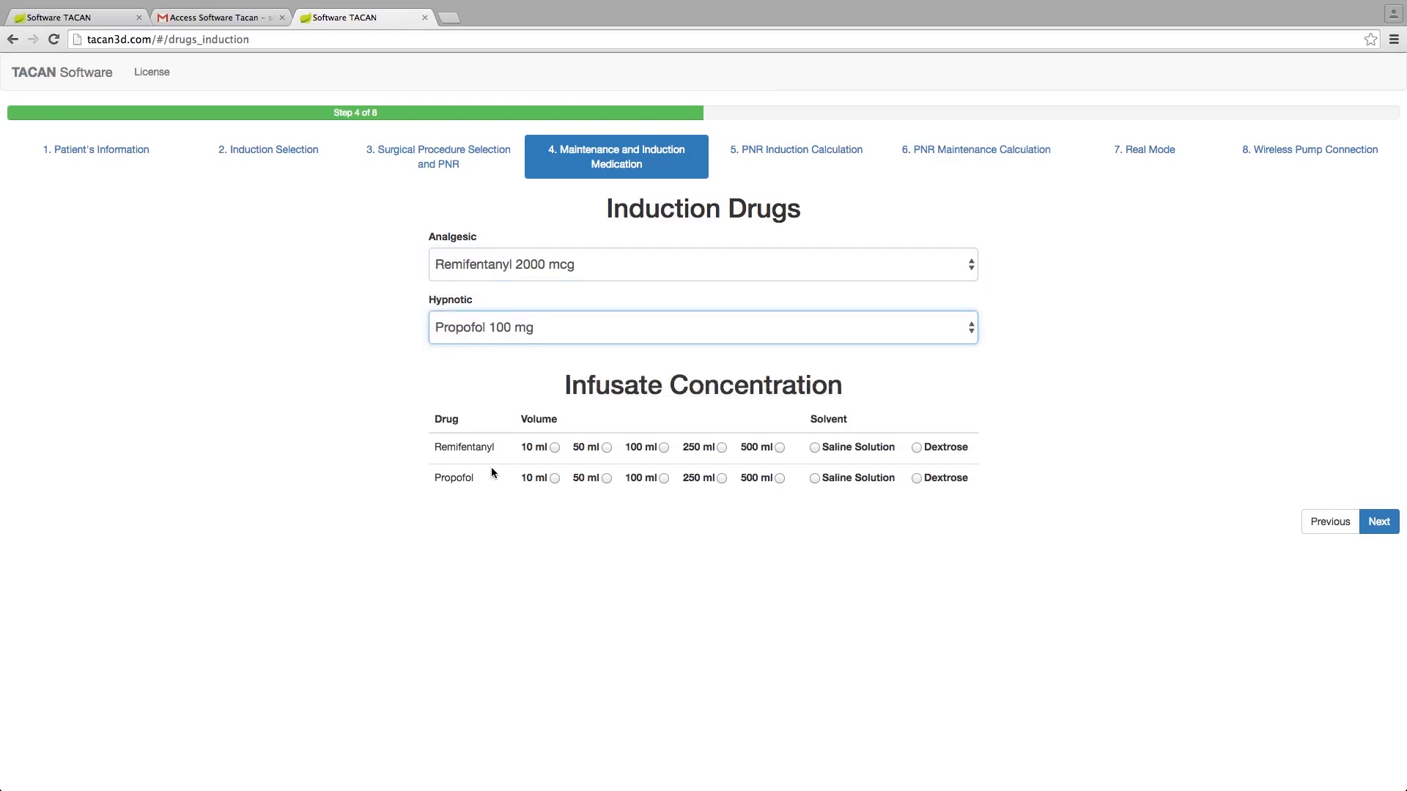
left_click(722, 448)
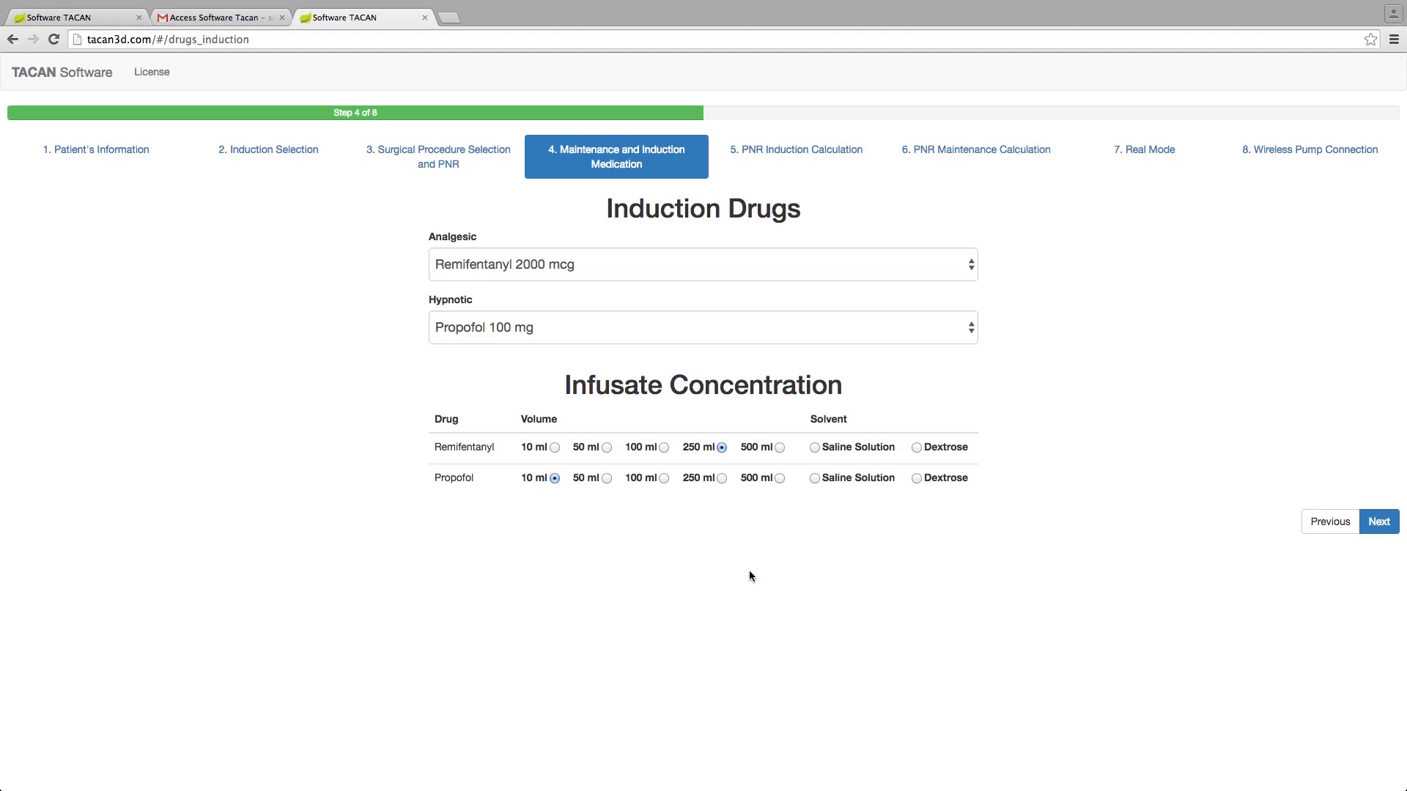
- Open the PNR Induction Calculation and move the surface marker to about 3.9 mcg/ml propofol and 5.3 ng/ml remifentanyl
left_click(813, 148)
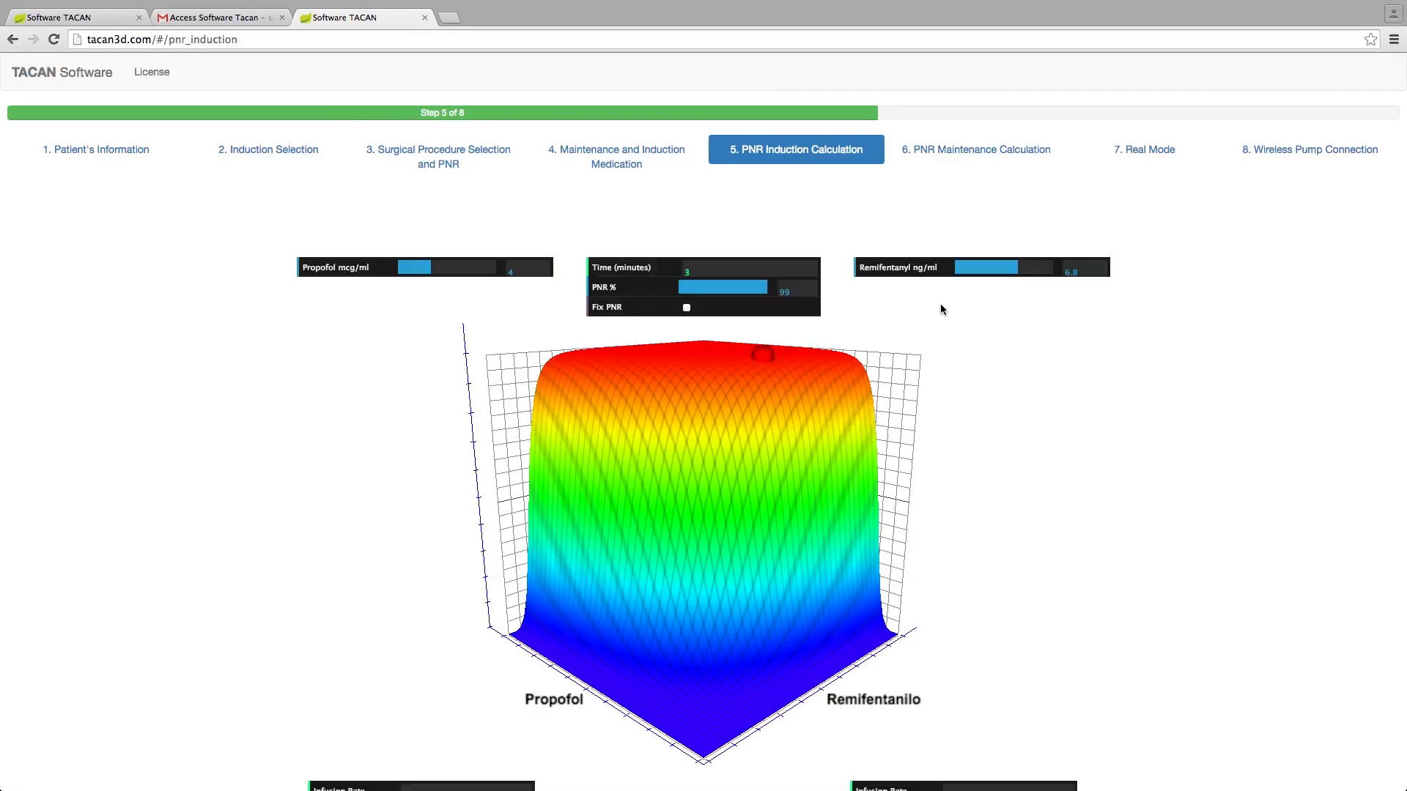
scroll(1031, 427, "down", 2)
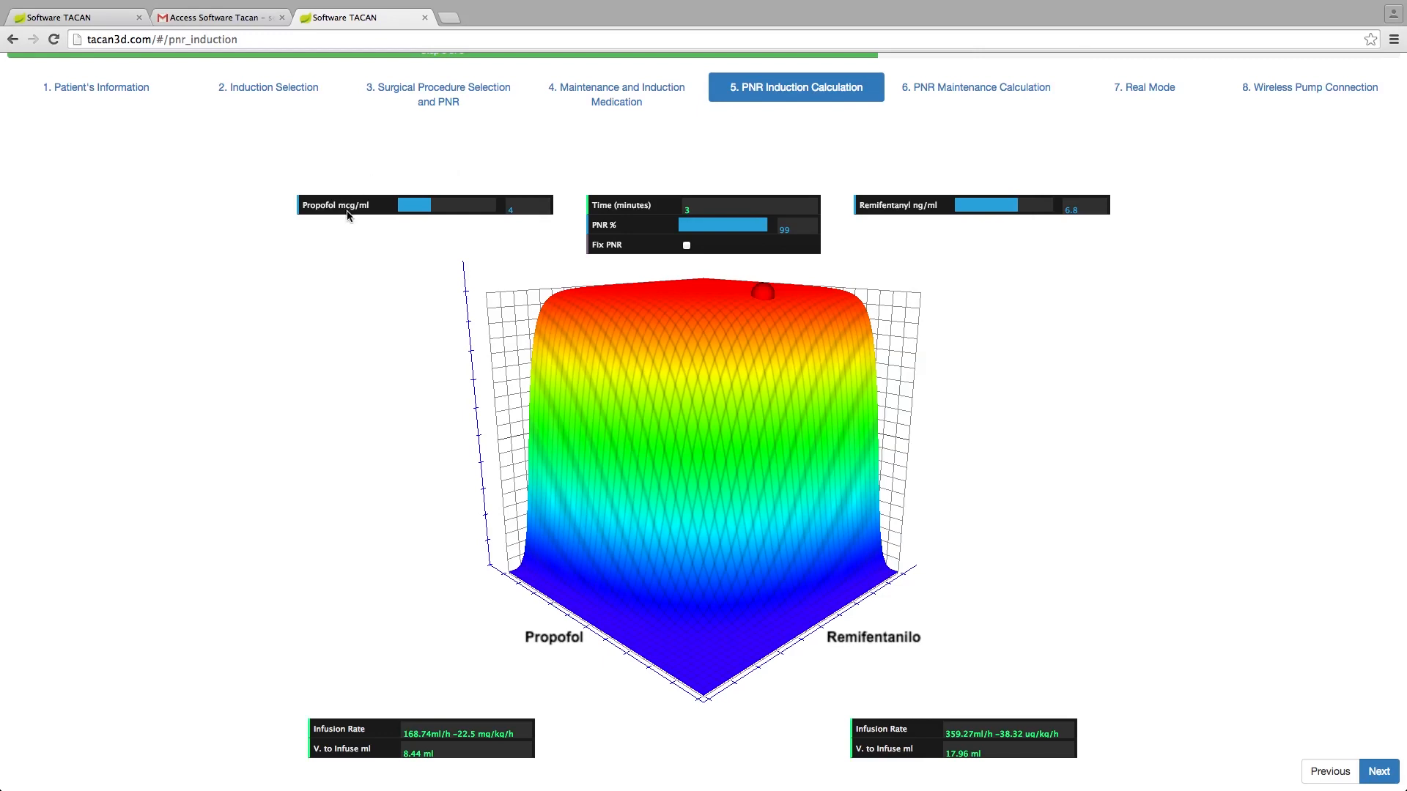
left_click(766, 296)
mouse_move(767, 296)
left_mouse_down()
mouse_move(738, 330)
mouse_move(761, 303)
left_mouse_up()
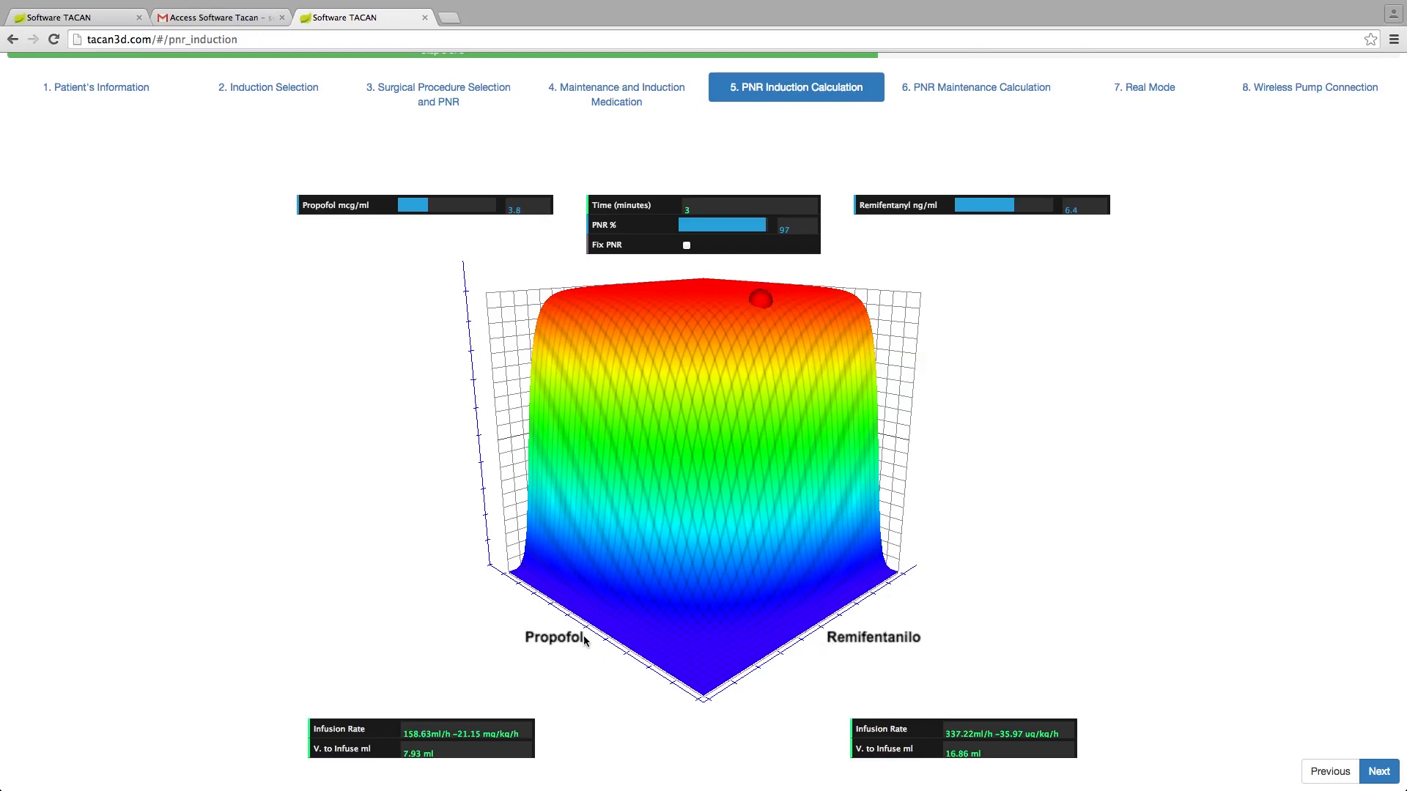
left_click_drag(764, 304, 755, 298)
left_click_drag(754, 298, 736, 318)
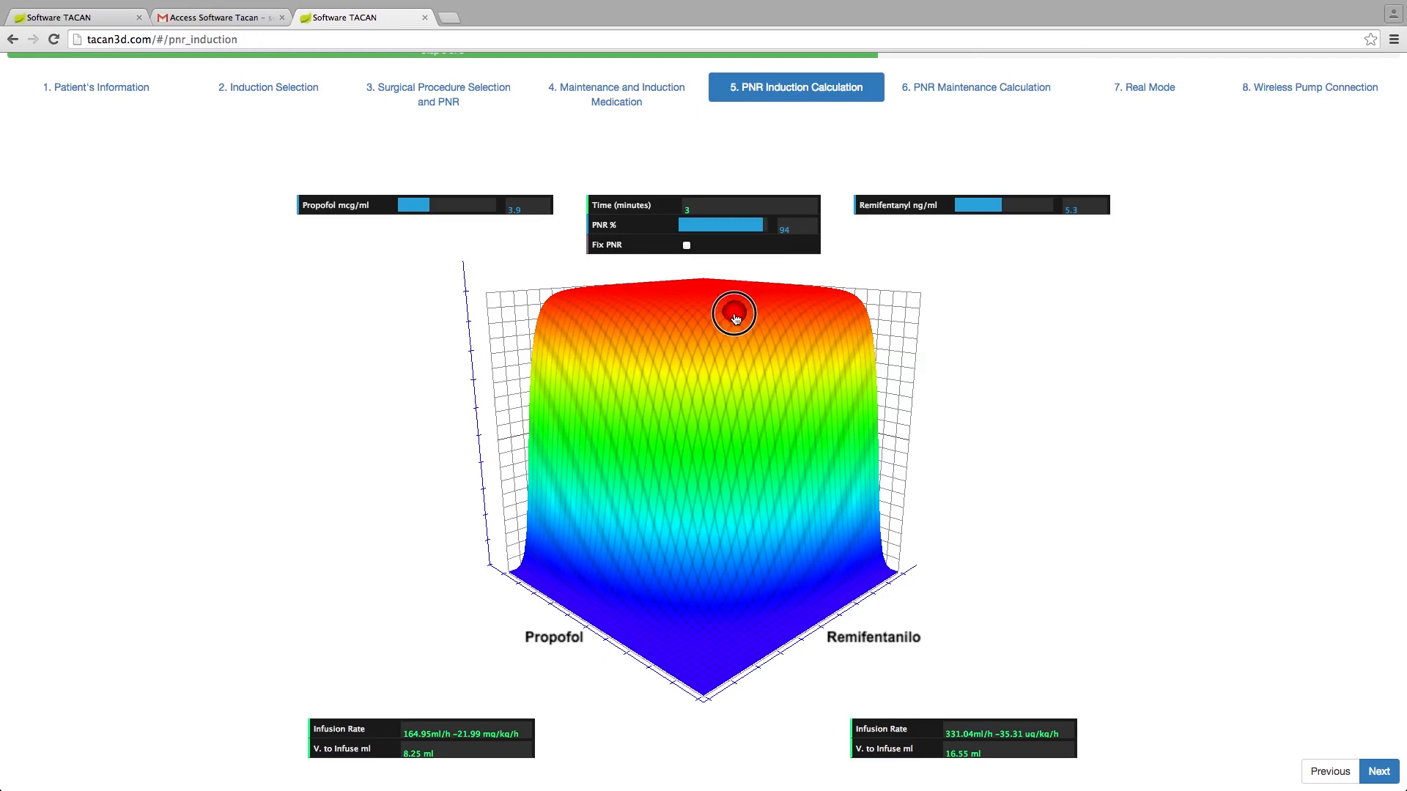
- Move the marker on the induction surface up to about 4.4 mcg/ml propofol and 6.3 ng/ml remifentanyl
left_click_drag(736, 318, 747, 304)
left_click_drag(747, 304, 744, 299)
left_click(741, 297)
left_click_drag(738, 295, 741, 297)
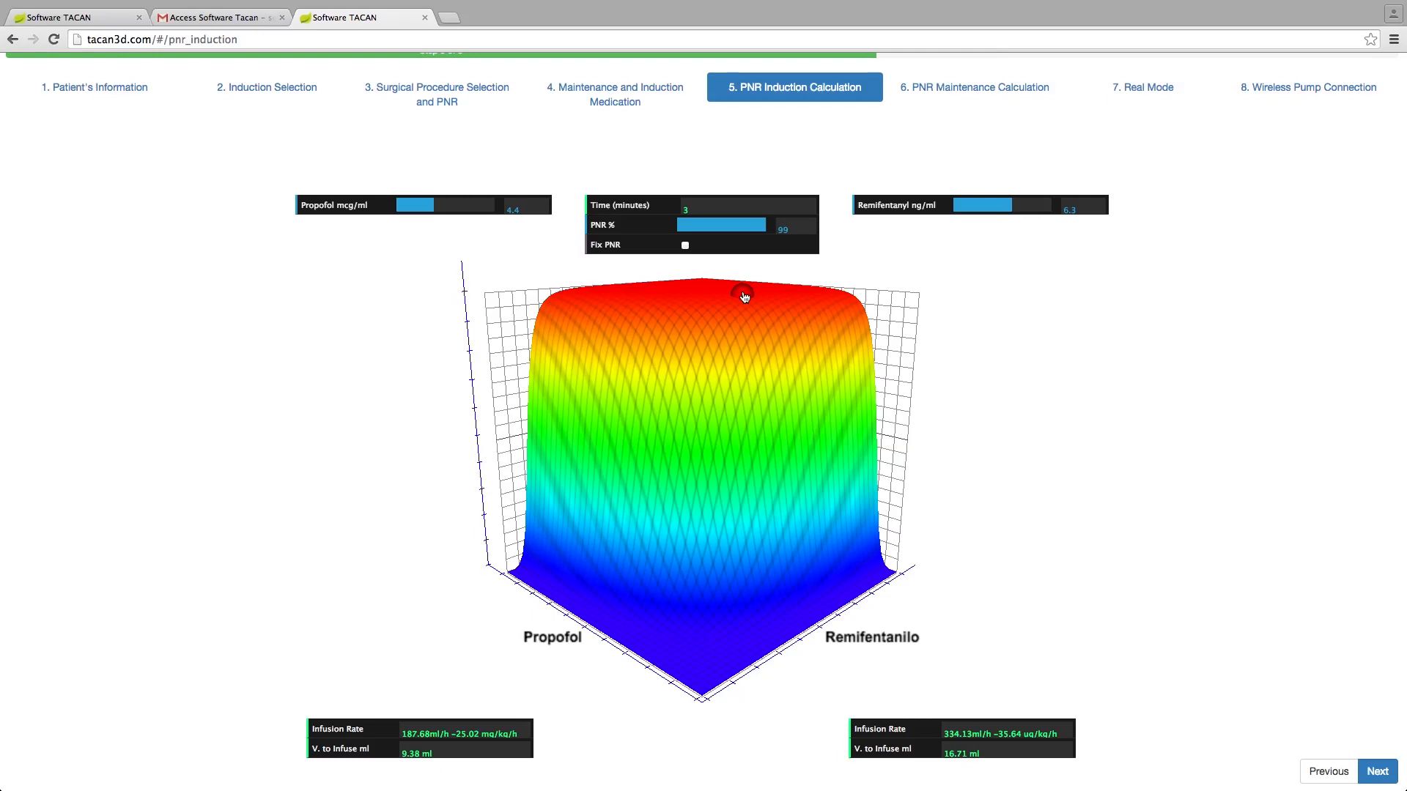
- Set the induction levels to 6 ng/ml remifentanyl and 3 mcg/ml propofol
left_click(1010, 206)
left_click_drag(1009, 206, 1007, 206)
left_click_drag(434, 206, 418, 205)
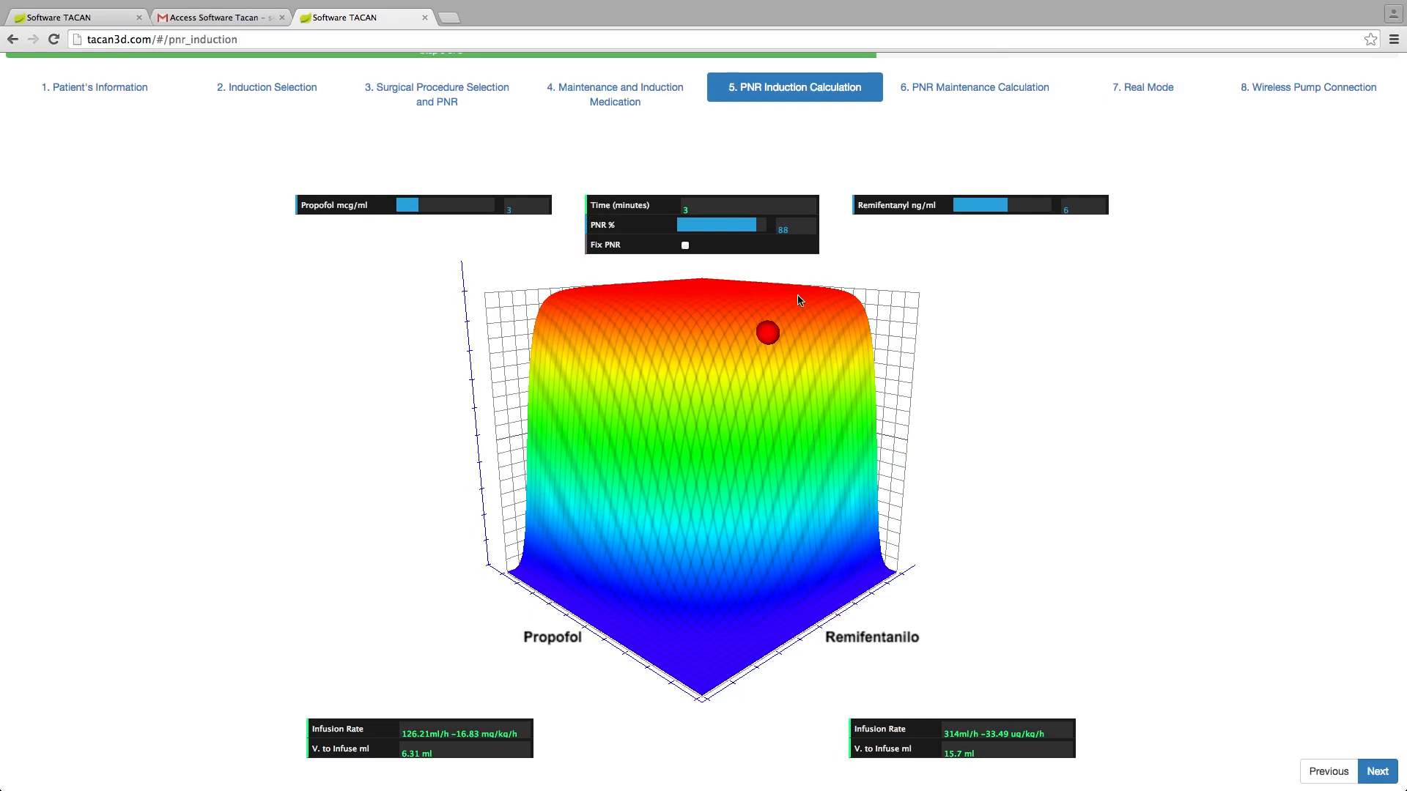
- Try induction times of 5 and 2 minutes, and return the time to 3 minutes
left_click(717, 211)
key("BackSpace")
type("5")
key("BackSpace")
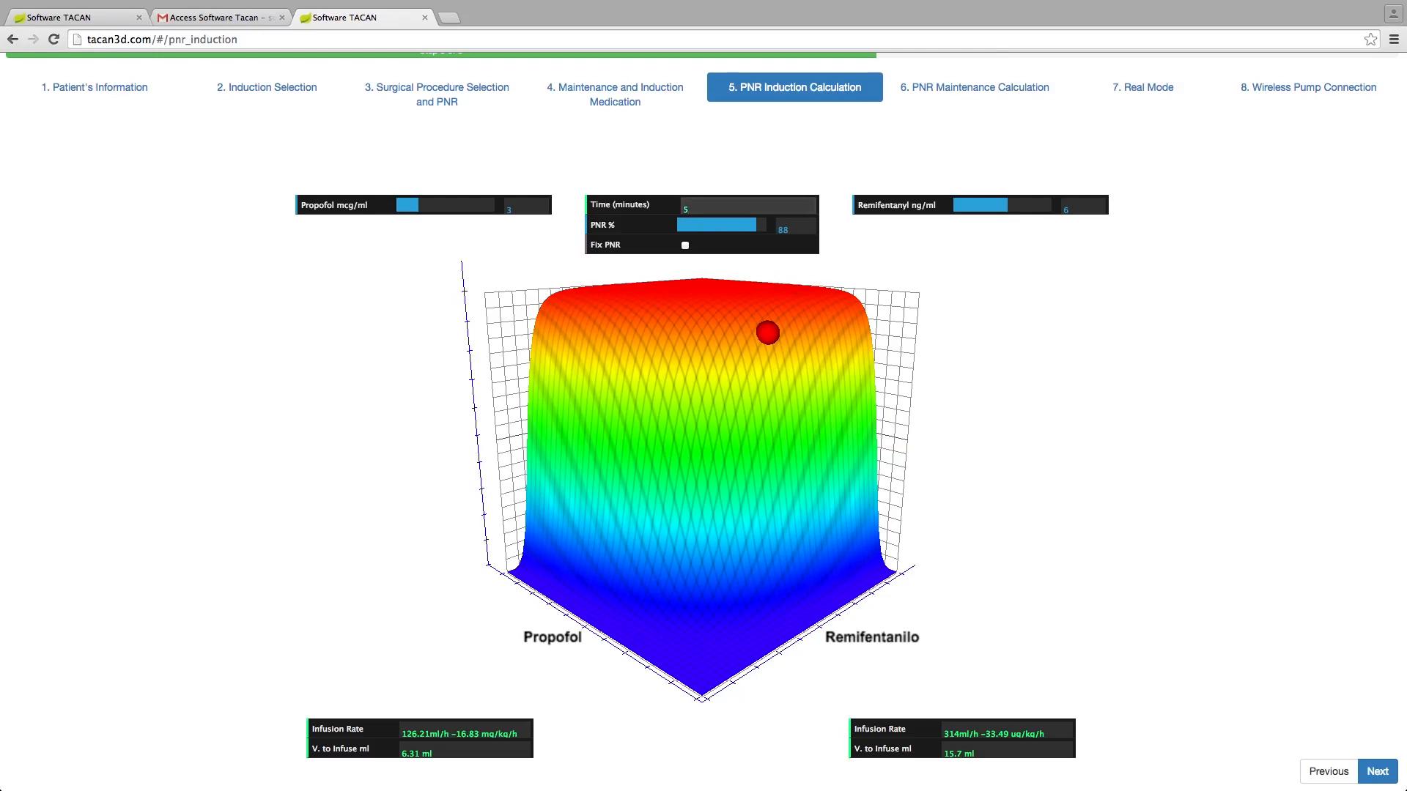
type("2")
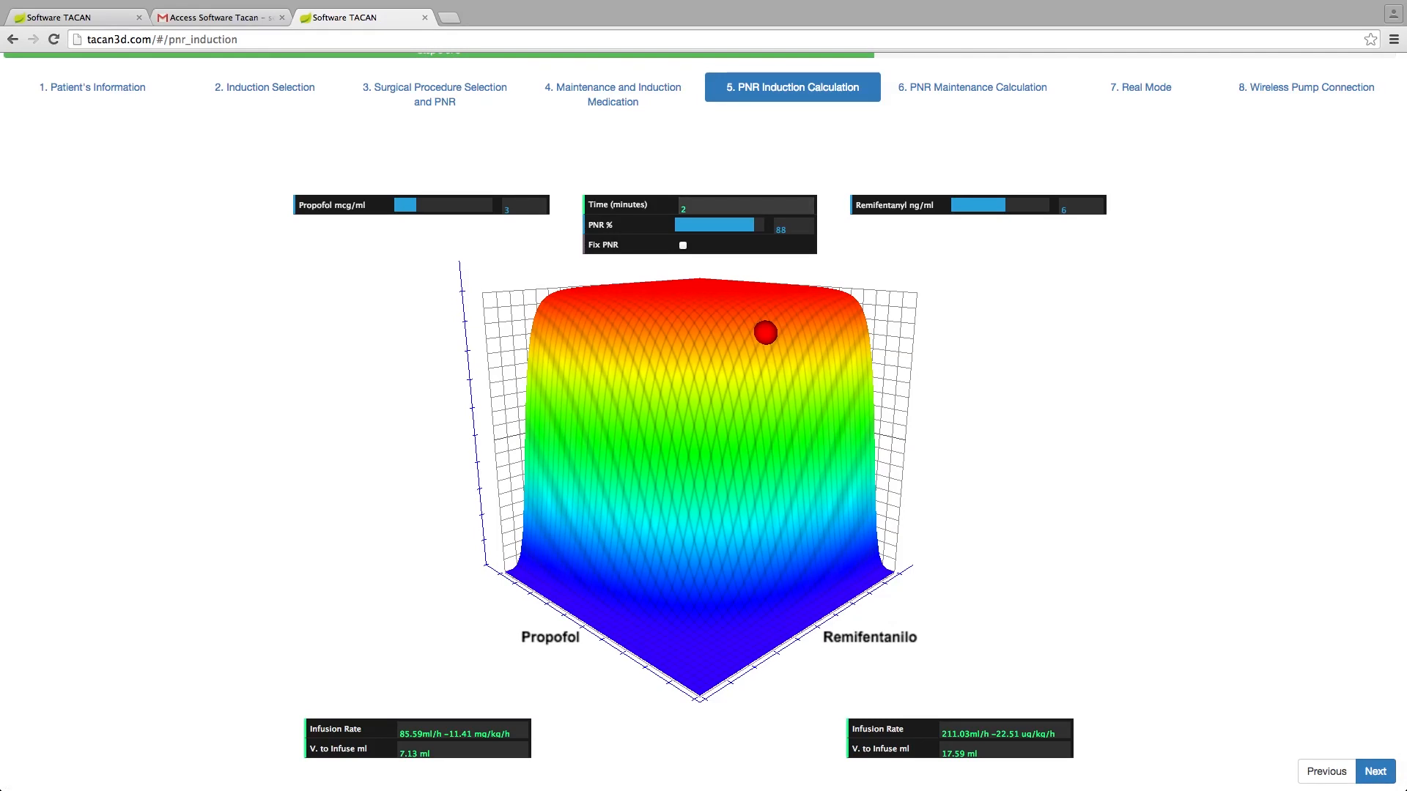
key("BackSpace")
type("3")
key("Return")
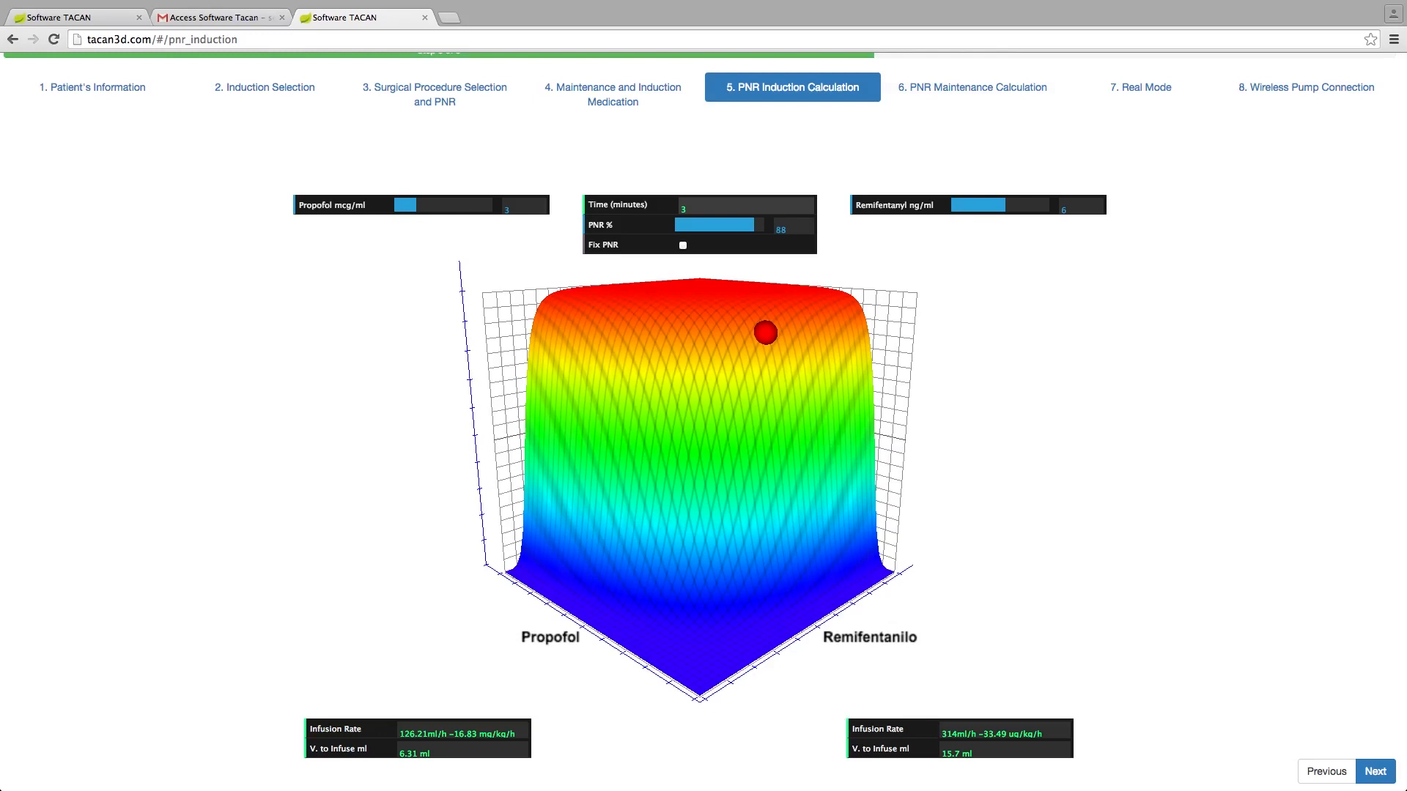
- Raise the induction marker to about 4.2 mcg/ml propofol, and lower remifentanyl to 5 ng/ml and propofol to 2 mcg/ml
left_click_drag(765, 333, 743, 303)
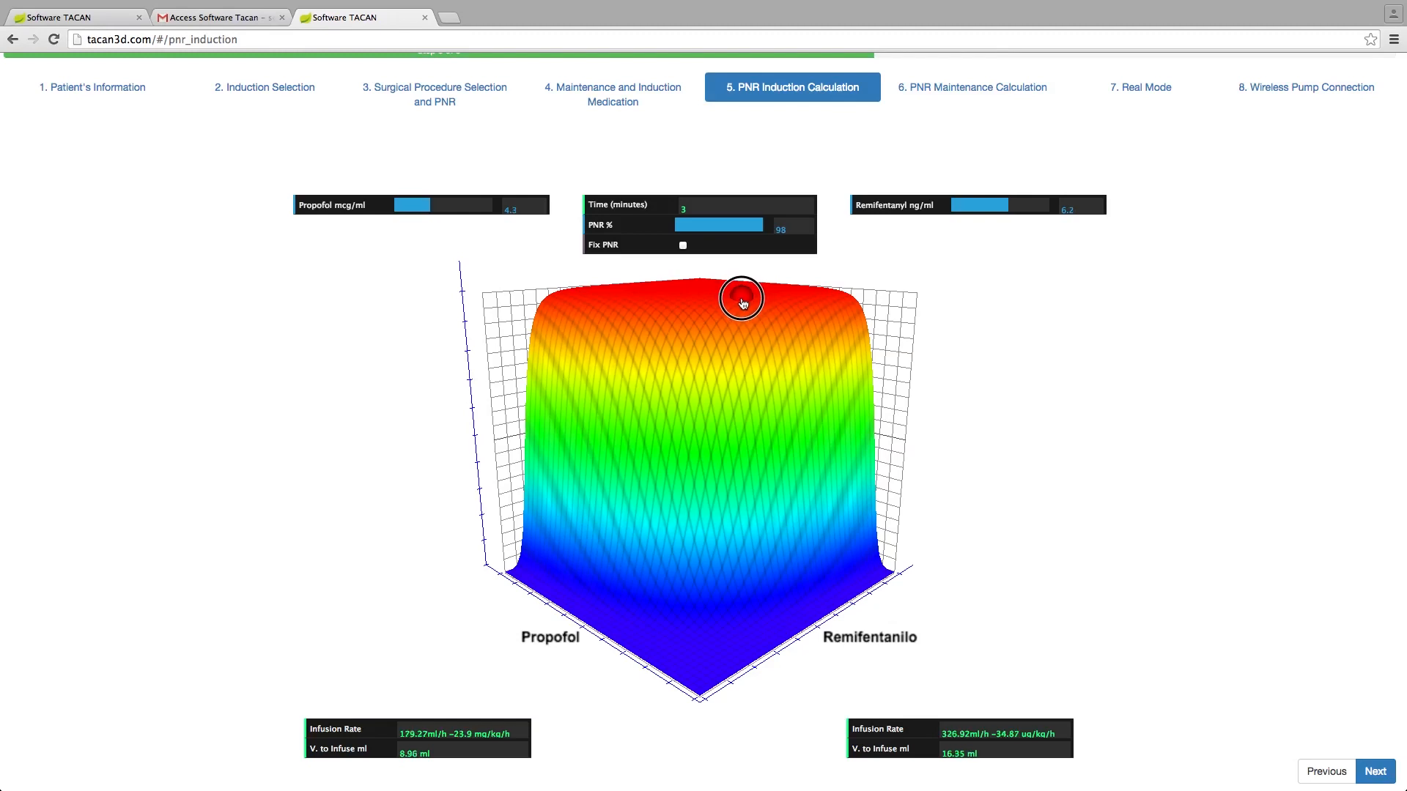
mouse_move(743, 303)
left_mouse_down()
mouse_move(721, 324)
mouse_move(745, 321)
mouse_move(743, 306)
left_mouse_up()
left_click_drag(1008, 210, 993, 209)
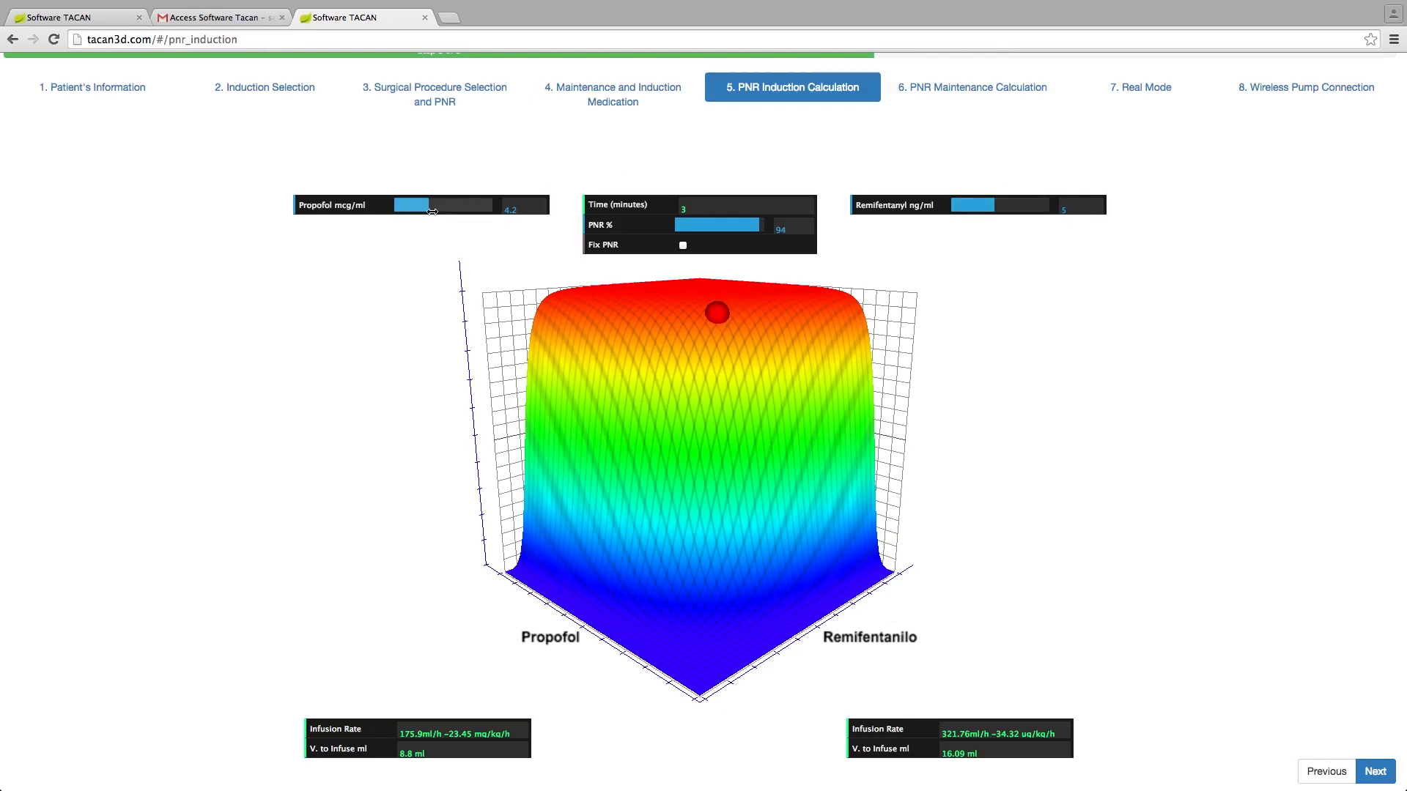
left_click_drag(427, 211, 400, 211)
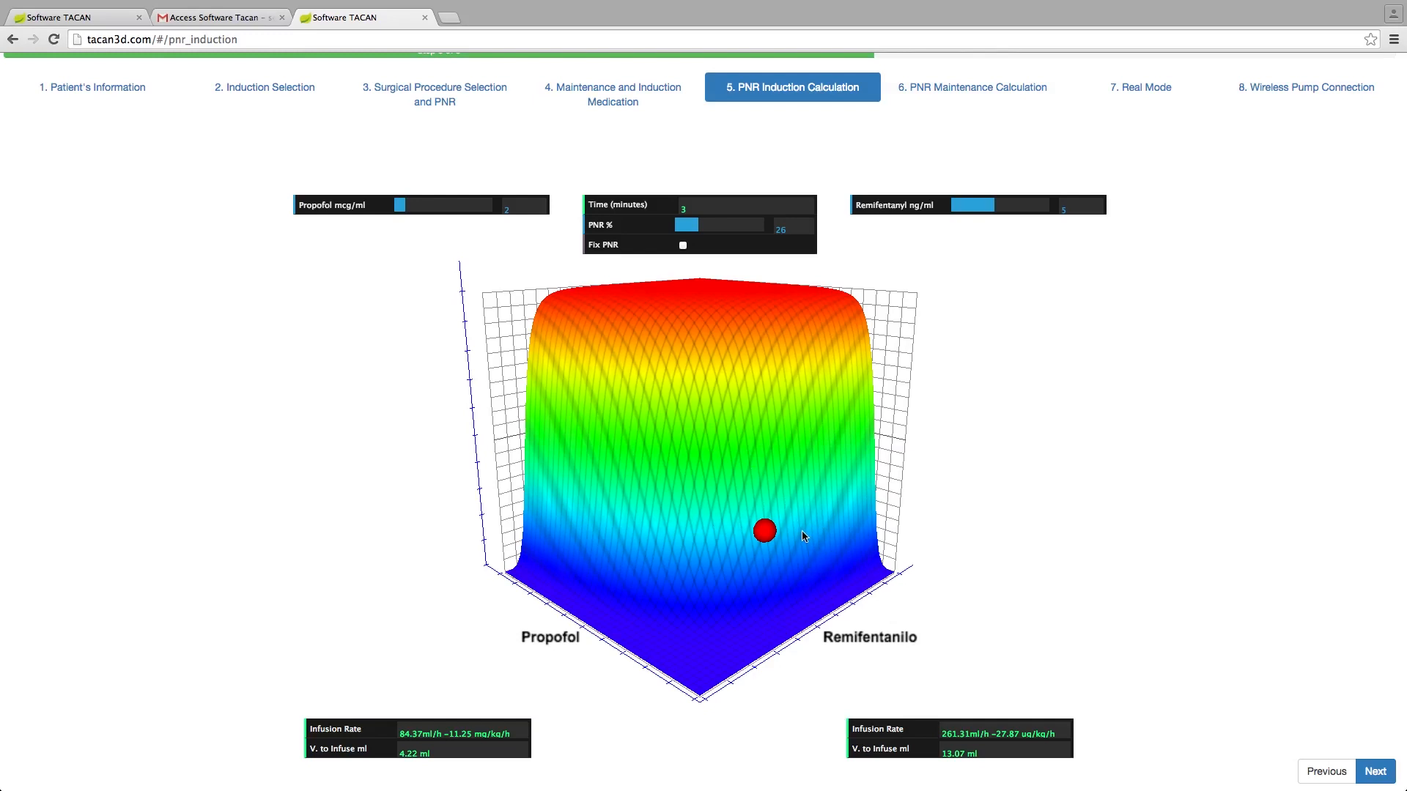
- Move the marker back near the top of the induction surface, at about 4.1 mcg/ml propofol
left_click_drag(763, 530, 747, 305)
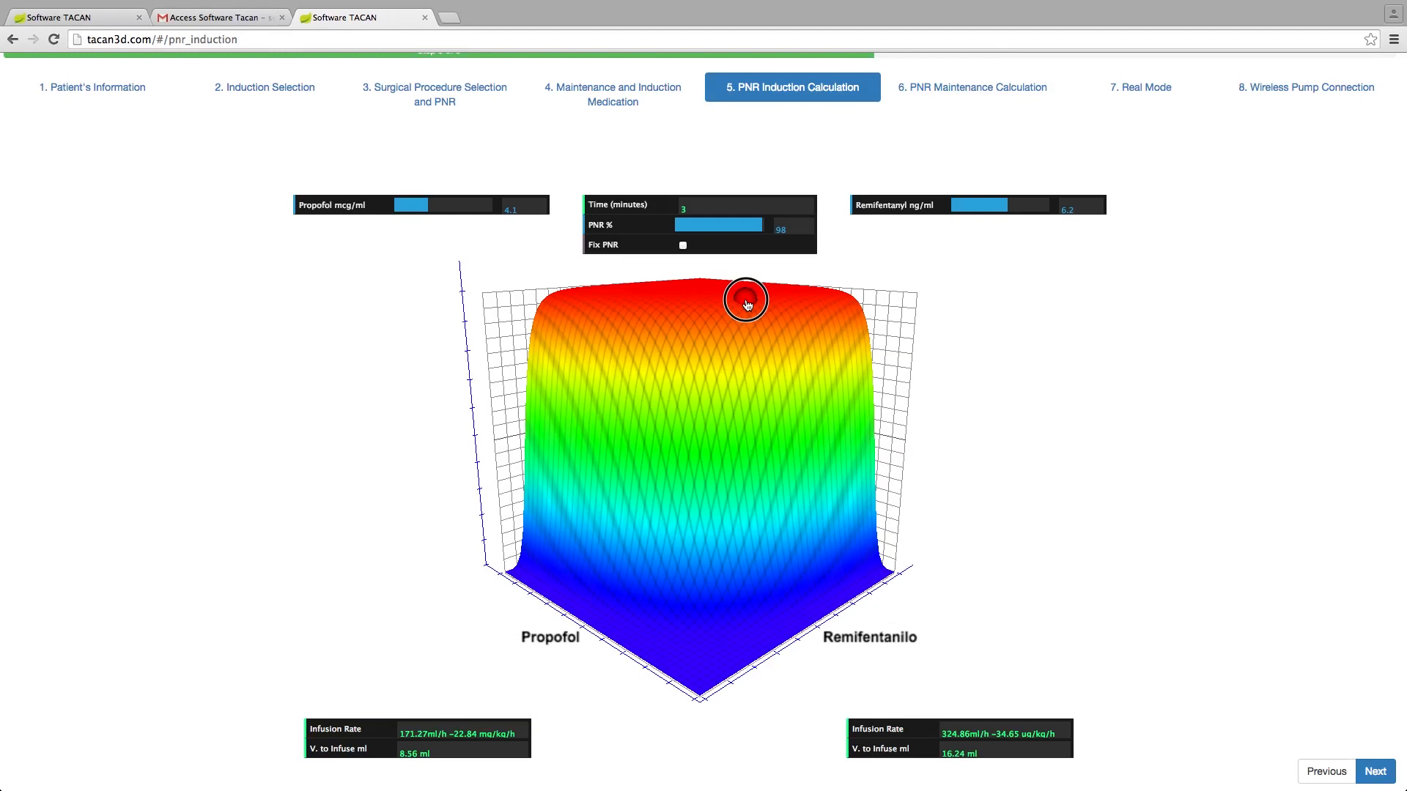
left_click_drag(747, 304, 743, 299)
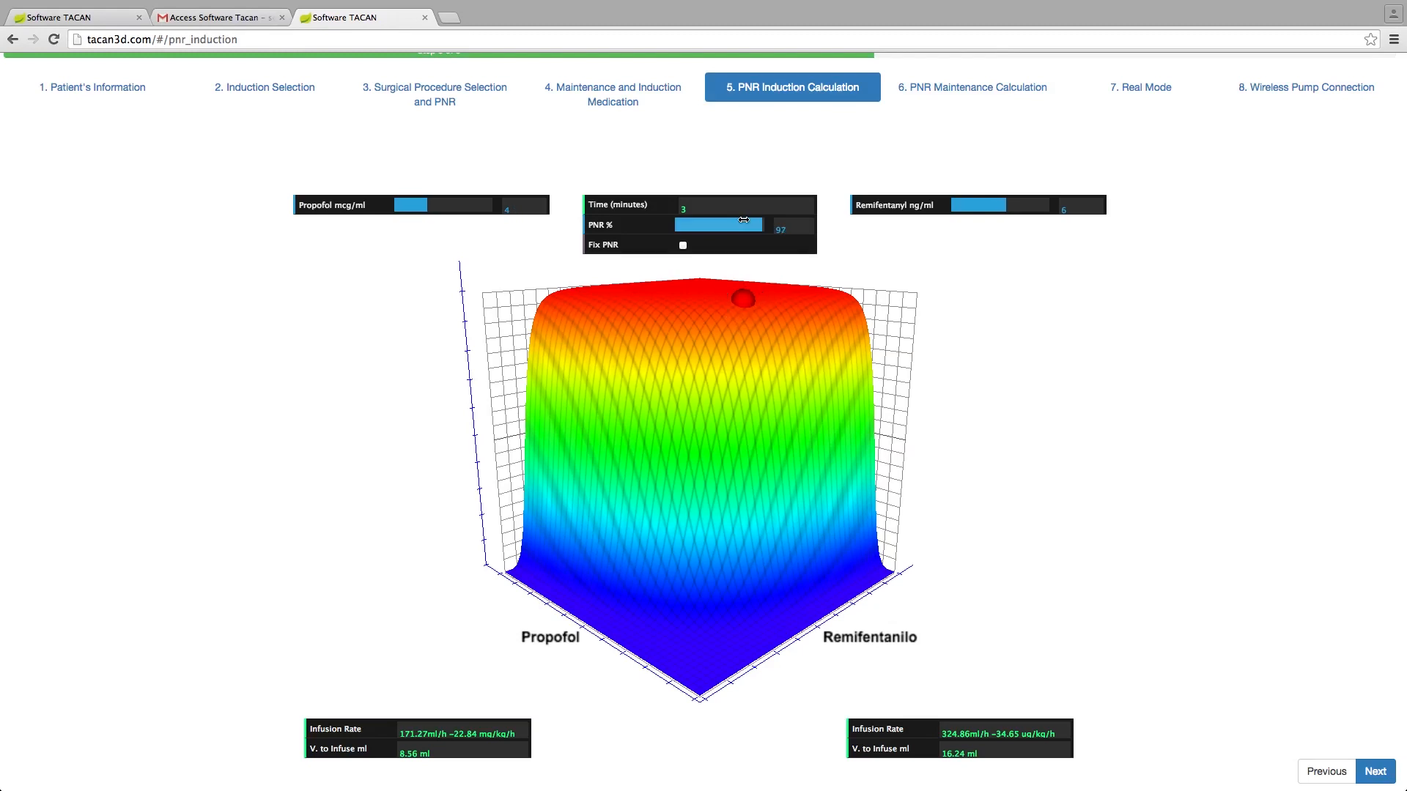
mouse_move(742, 301)
left_mouse_down()
mouse_move(726, 331)
mouse_move(746, 299)
left_mouse_up()
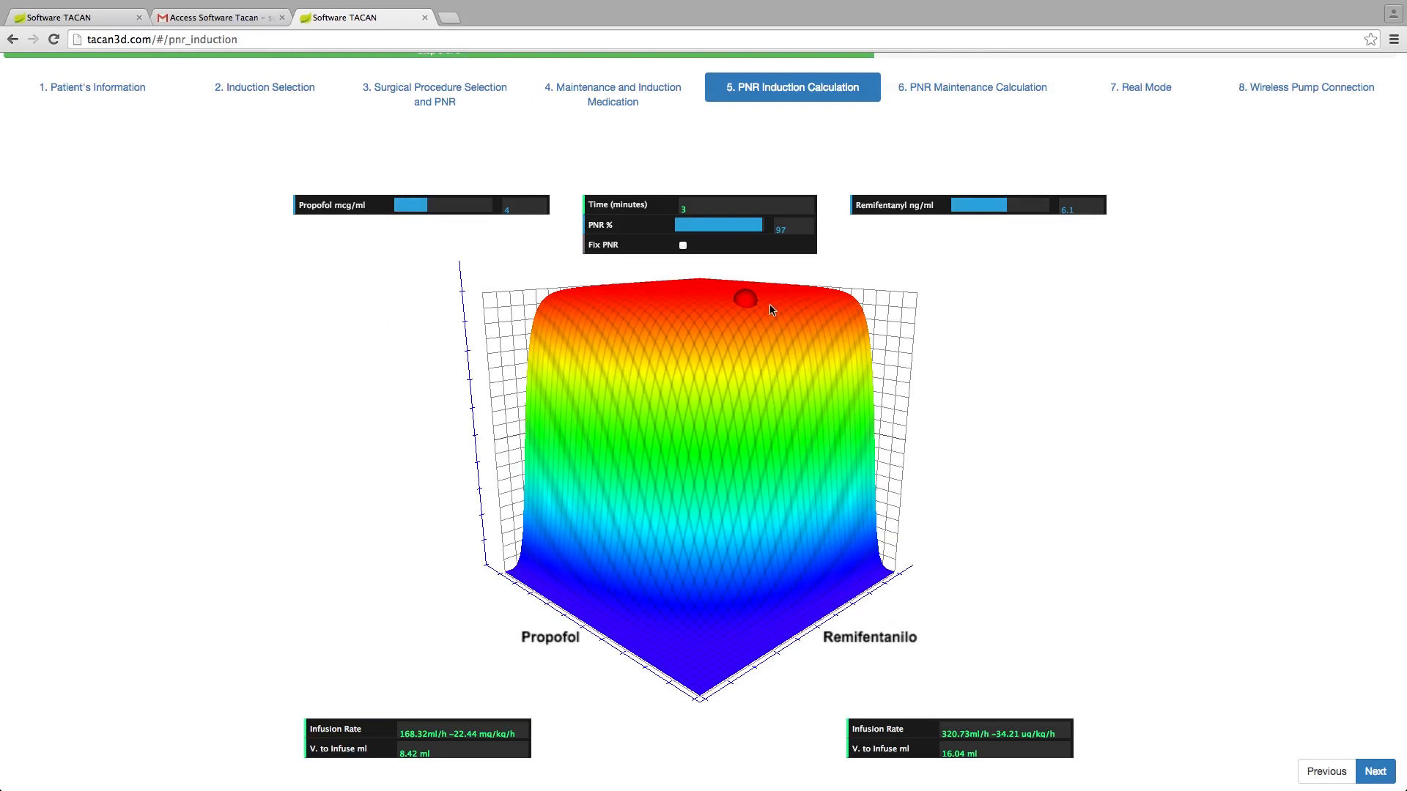
left_click_drag(745, 301, 746, 299)
- Set the induction levels to 7 ng/ml remifentanyl and 3 mcg/ml propofol
left_click_drag(1006, 207, 1016, 206)
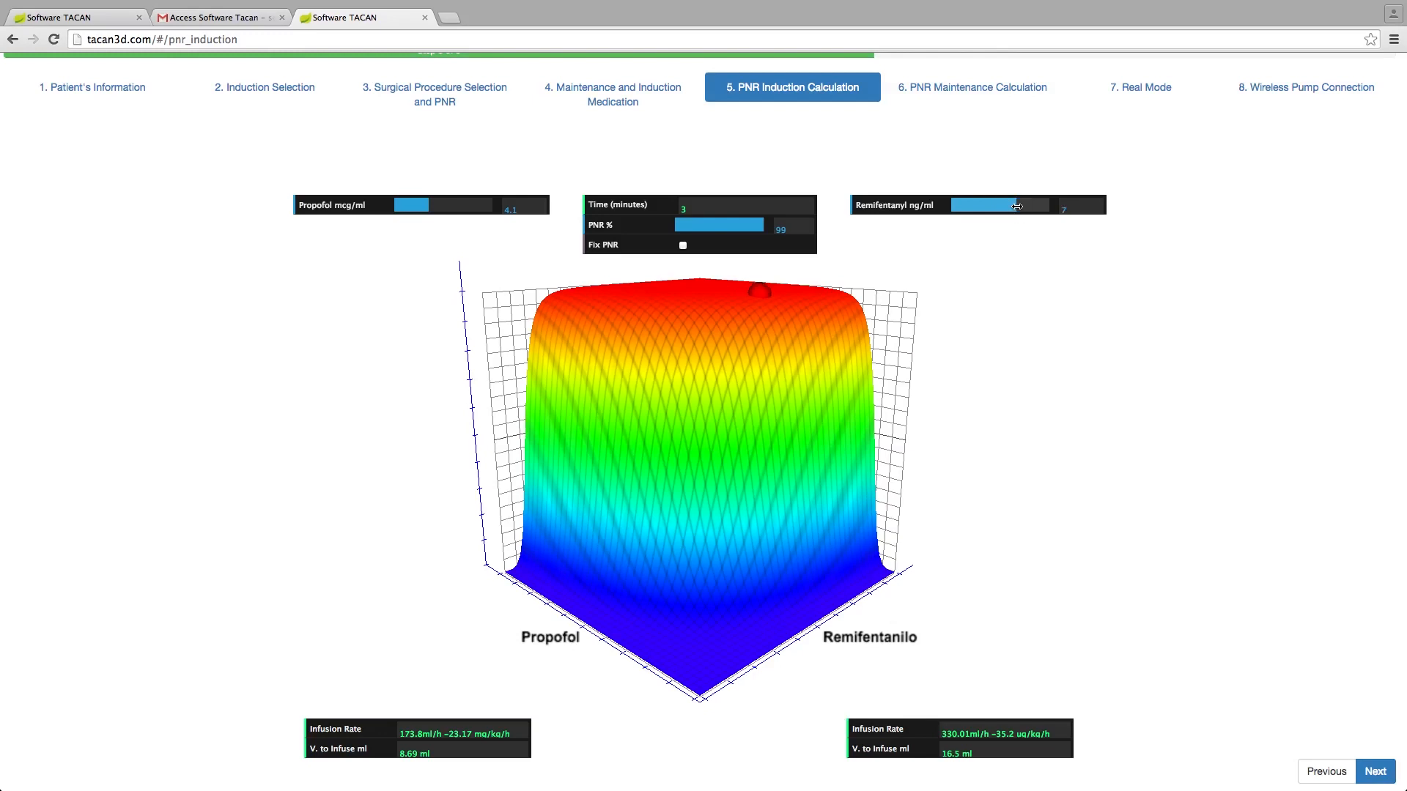
left_click_drag(430, 206, 415, 207)
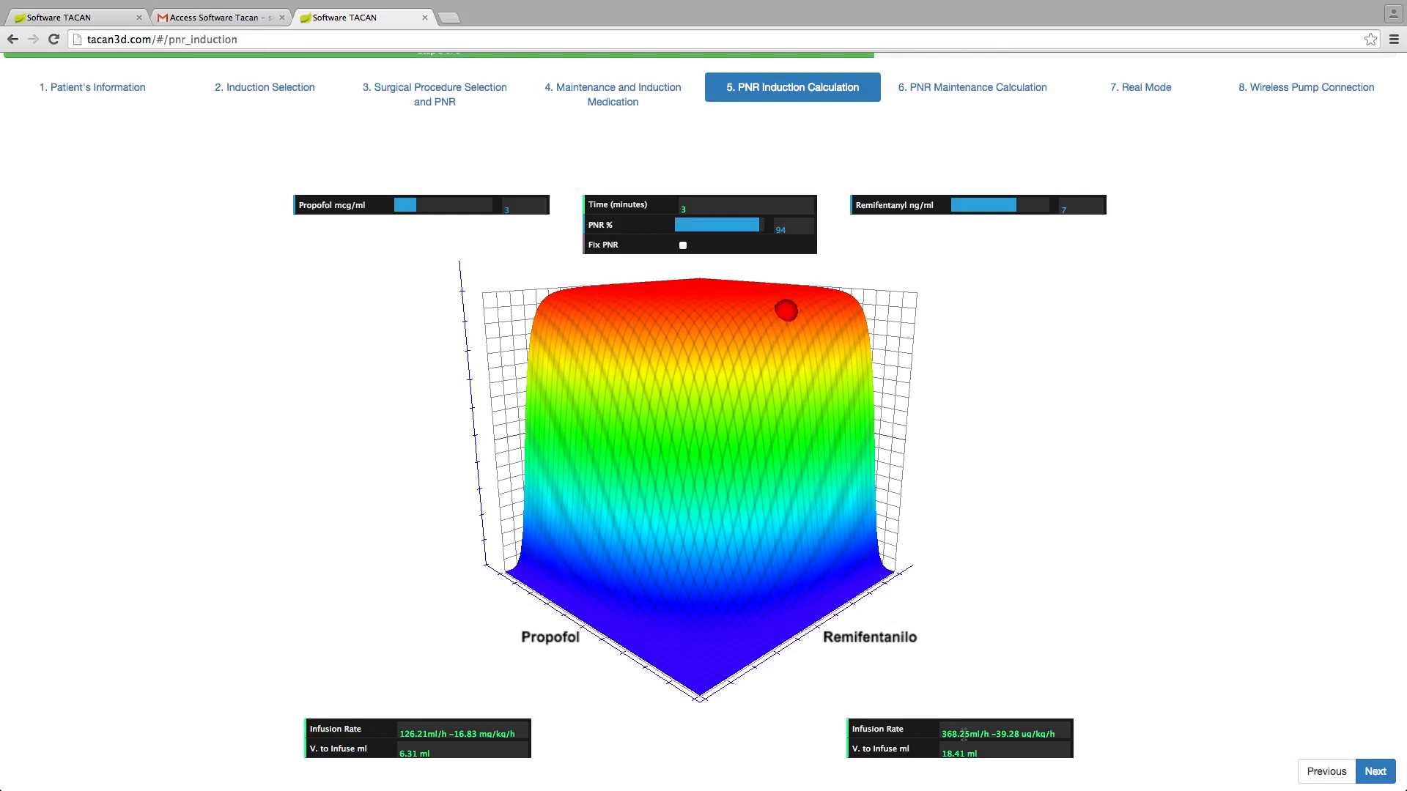
- Open the PNR Maintenance Calculation and shift the surface marker up to about 82% PNR and back to about 77%
left_click(964, 88)
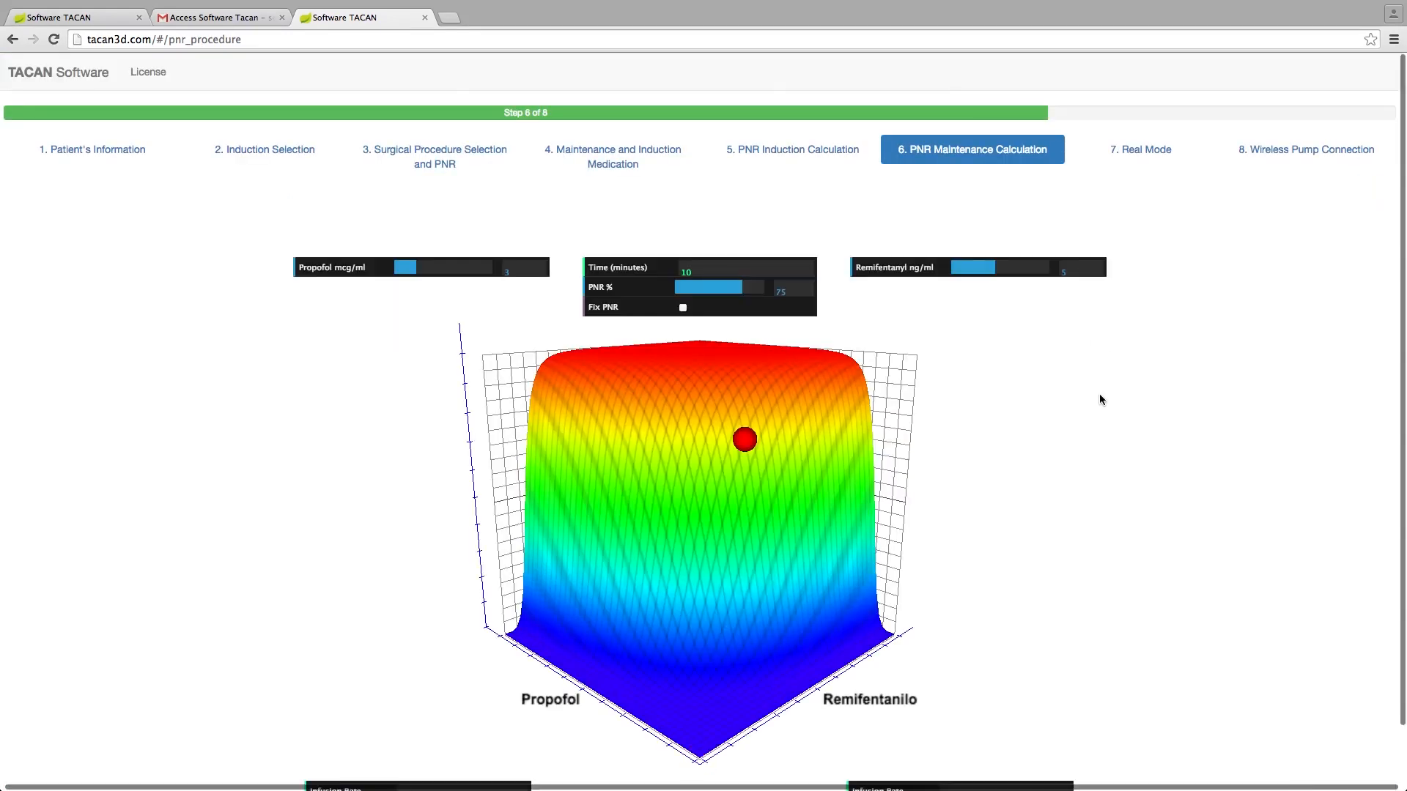
scroll(1097, 399, "down", 2)
scroll(1095, 399, "down", 1)
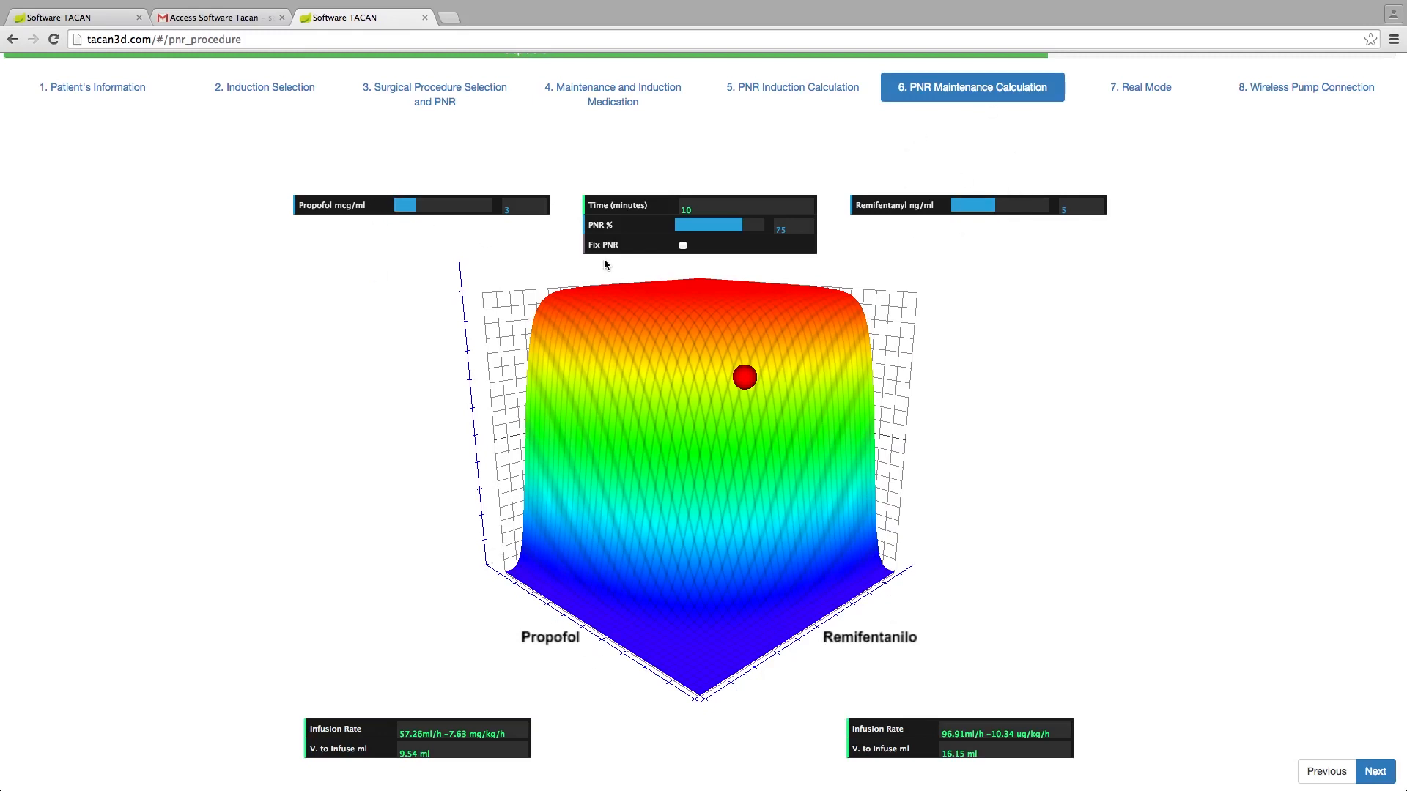
left_click(744, 379)
mouse_move(743, 379)
left_mouse_down()
mouse_move(741, 339)
mouse_move(748, 361)
mouse_move(701, 361)
mouse_move(734, 359)
left_mouse_up()
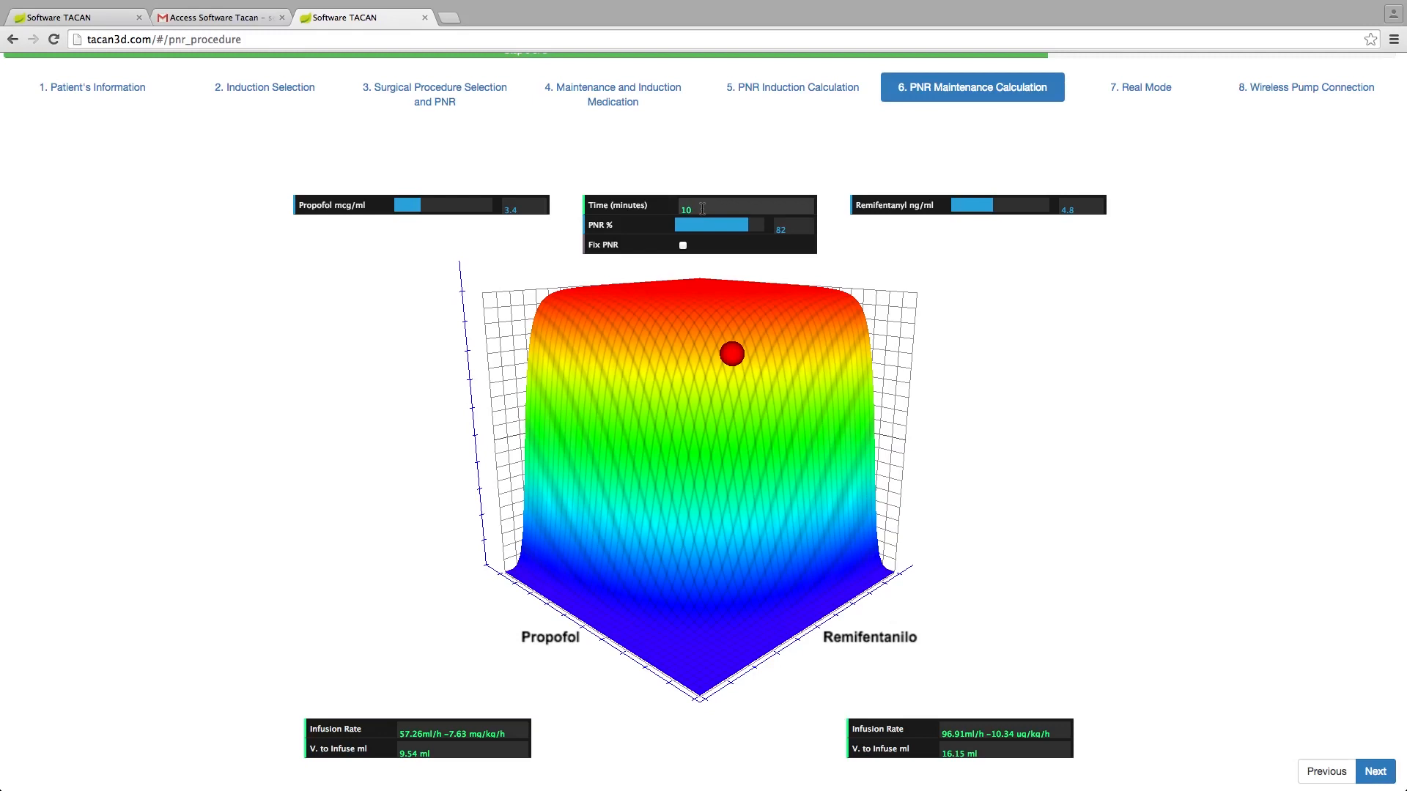
left_click_drag(734, 359, 743, 375)
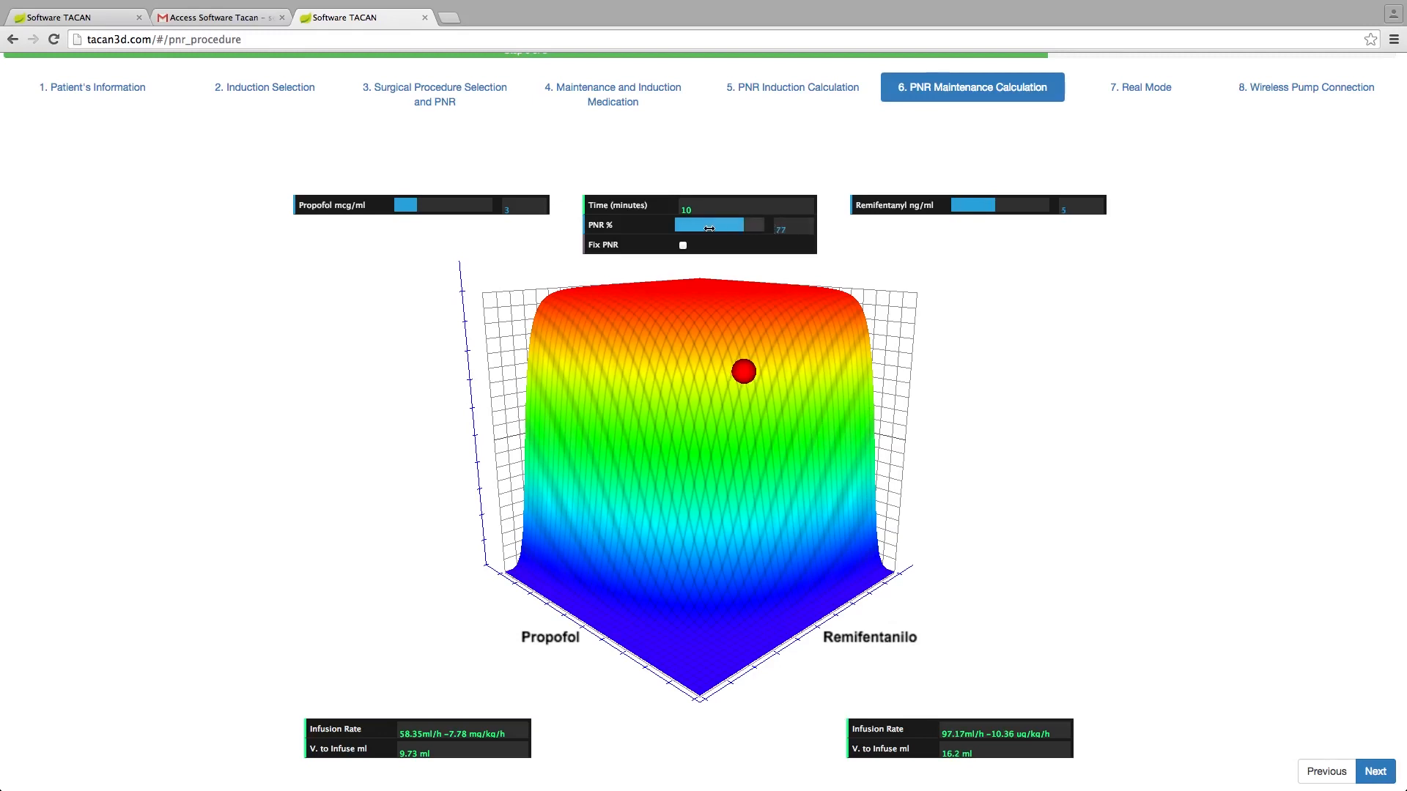
- Set the maintenance PNR to 75%
left_click(743, 226)
left_click_drag(743, 226, 741, 226)
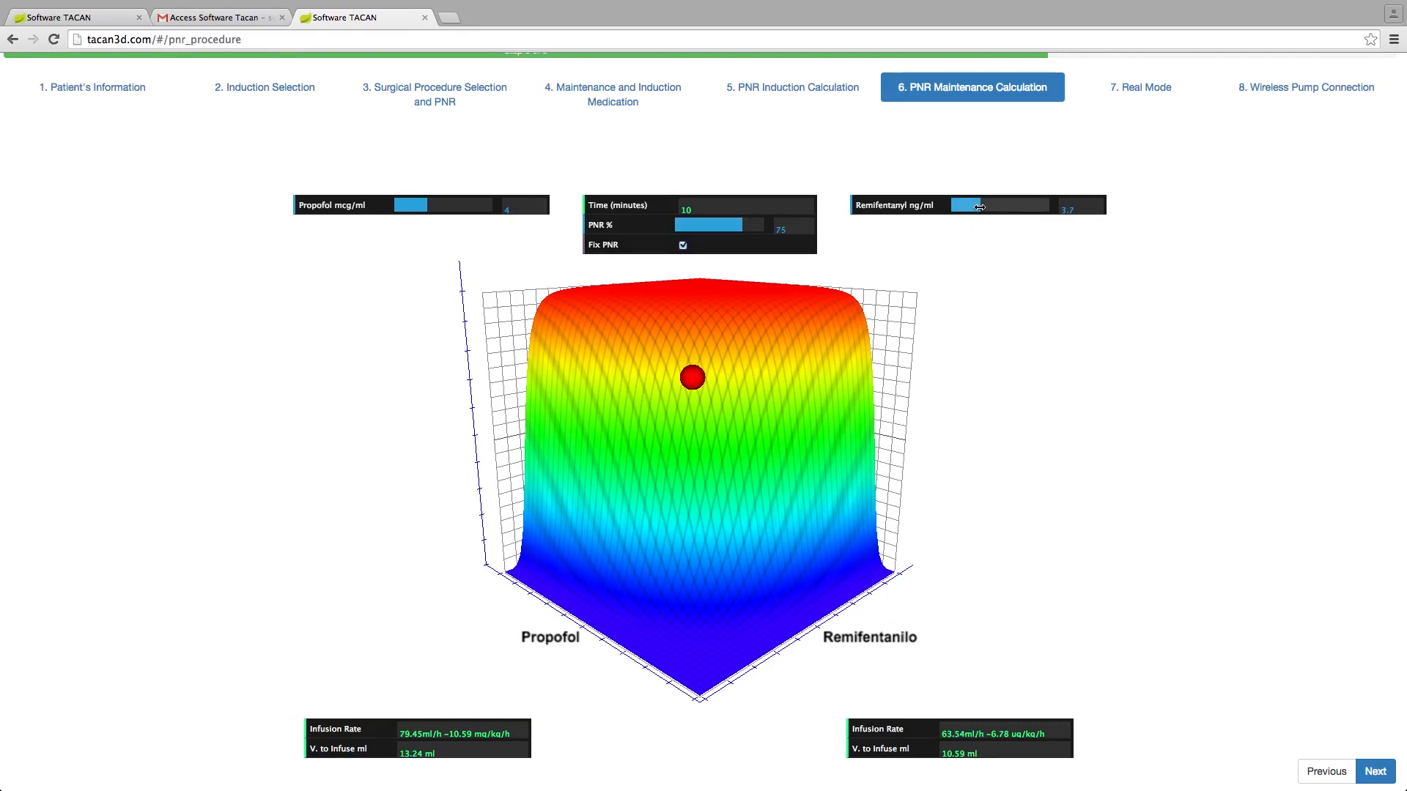
- Raise the remifentanyl level to 5 ng/ml at the fixed PNR and shift the surface marker to about 76% PNR
left_click(980, 206)
left_click_drag(980, 207, 997, 206)
left_click(984, 208)
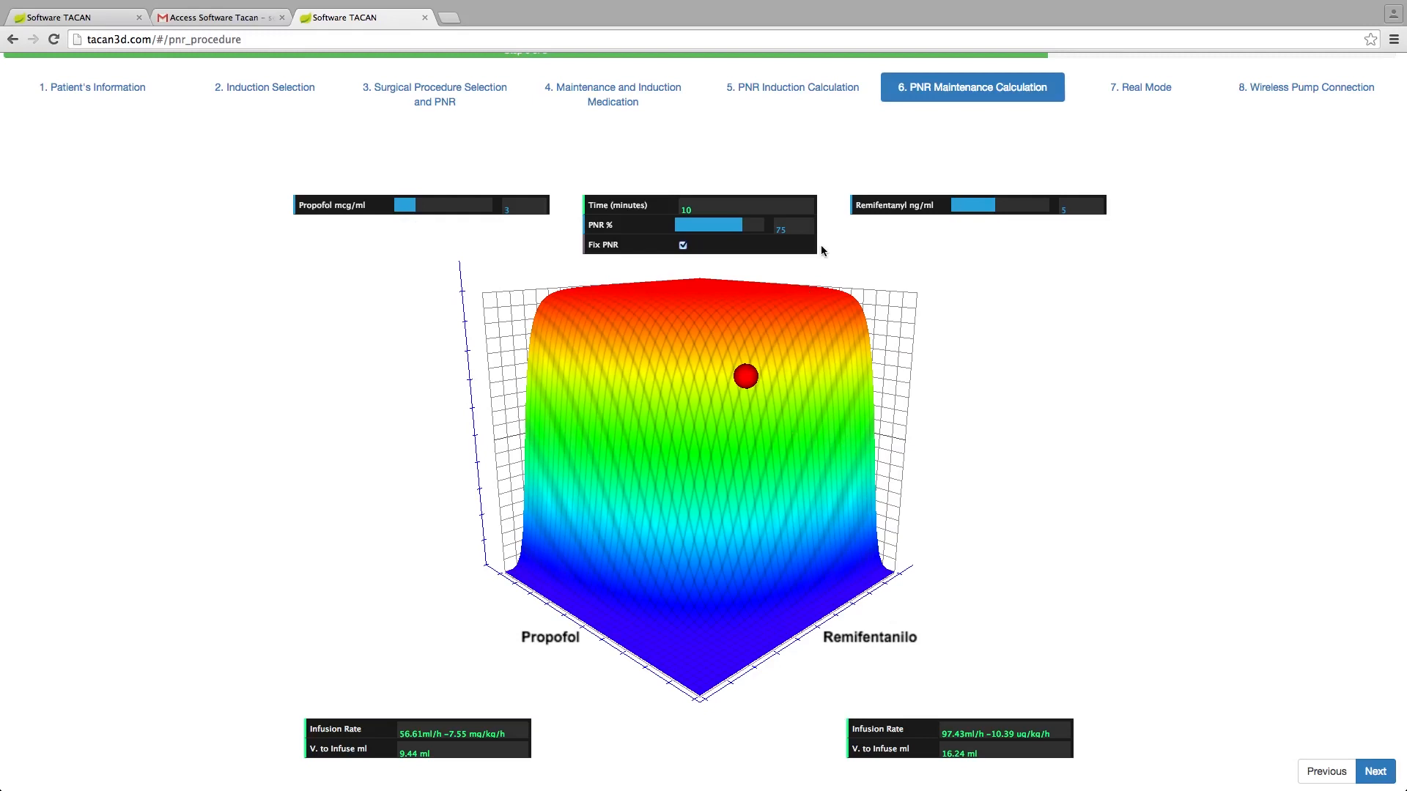
mouse_move(745, 376)
left_mouse_down()
mouse_move(741, 365)
mouse_move(728, 376)
left_mouse_up()
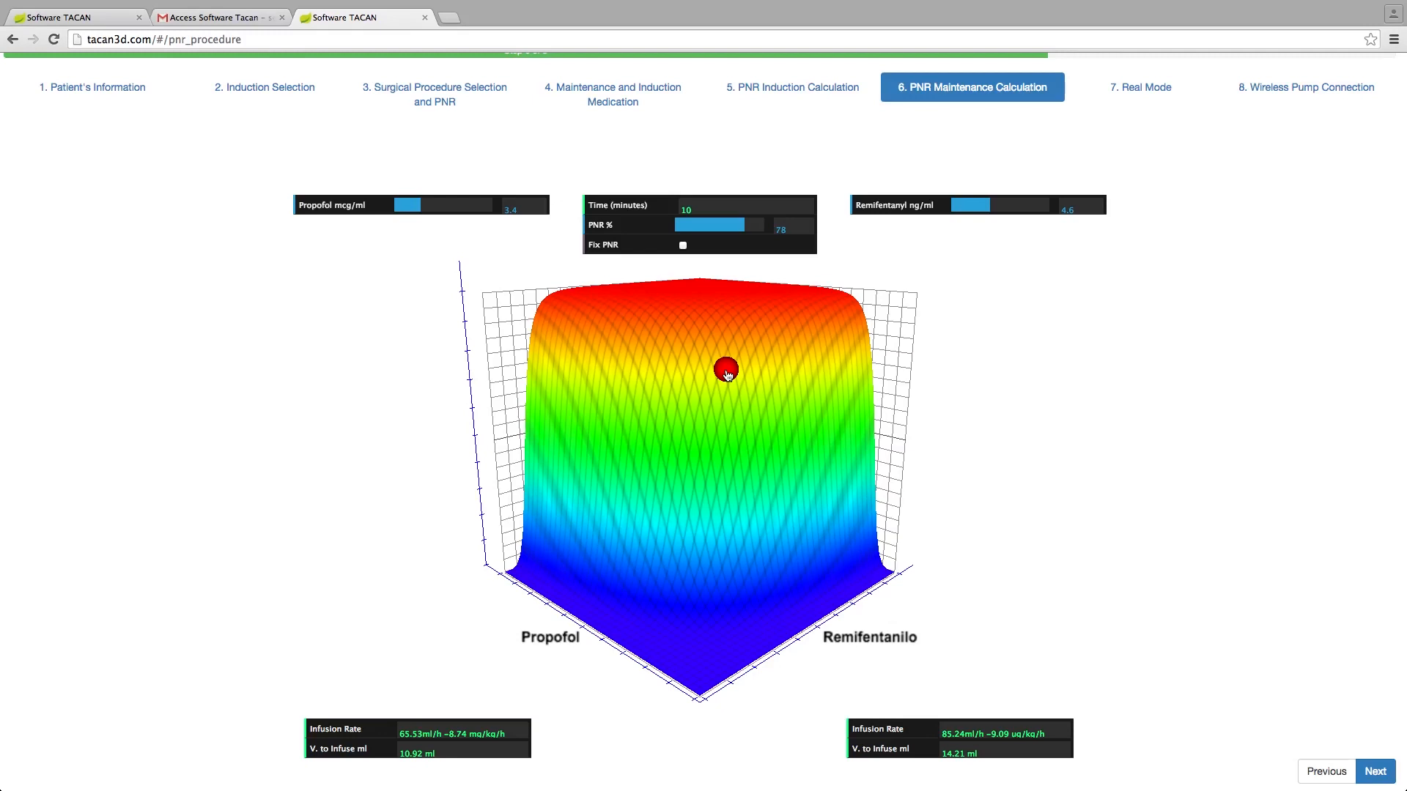
left_click_drag(728, 375, 728, 380)
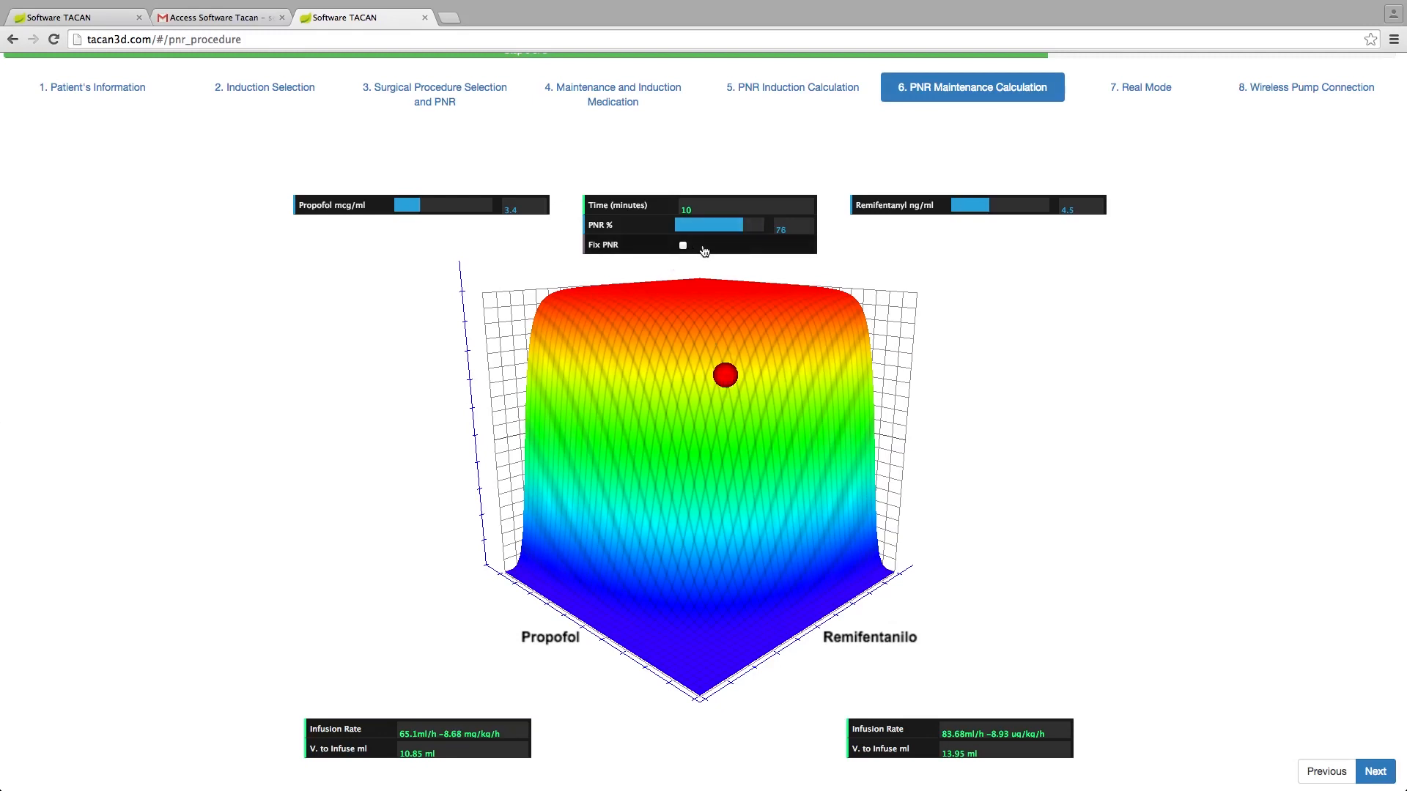
- Fix the PNR again and set it to 75%
left_click(683, 247)
left_click_drag(742, 225, 743, 226)
left_click(683, 246)
left_click(683, 247)
left_click(741, 226)
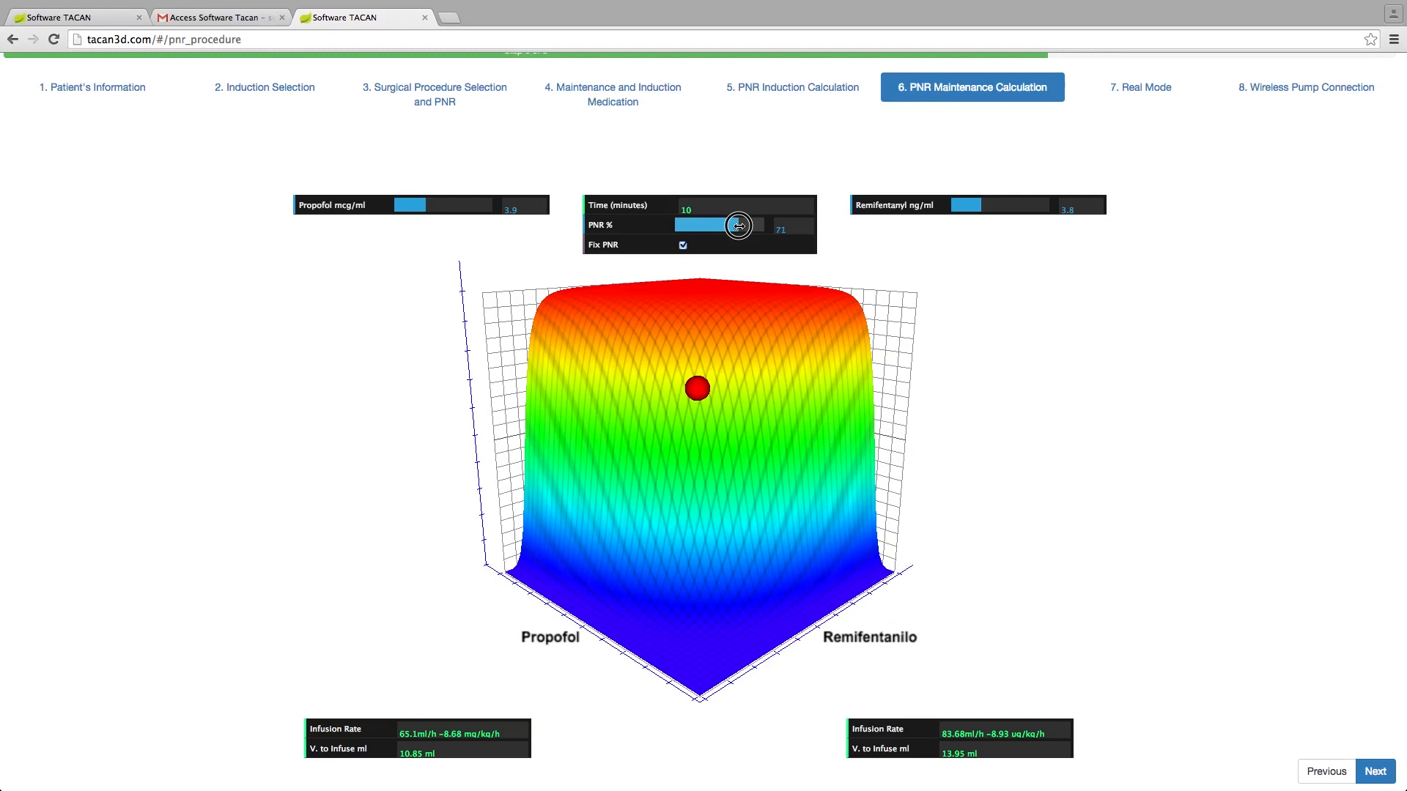
left_click(743, 227)
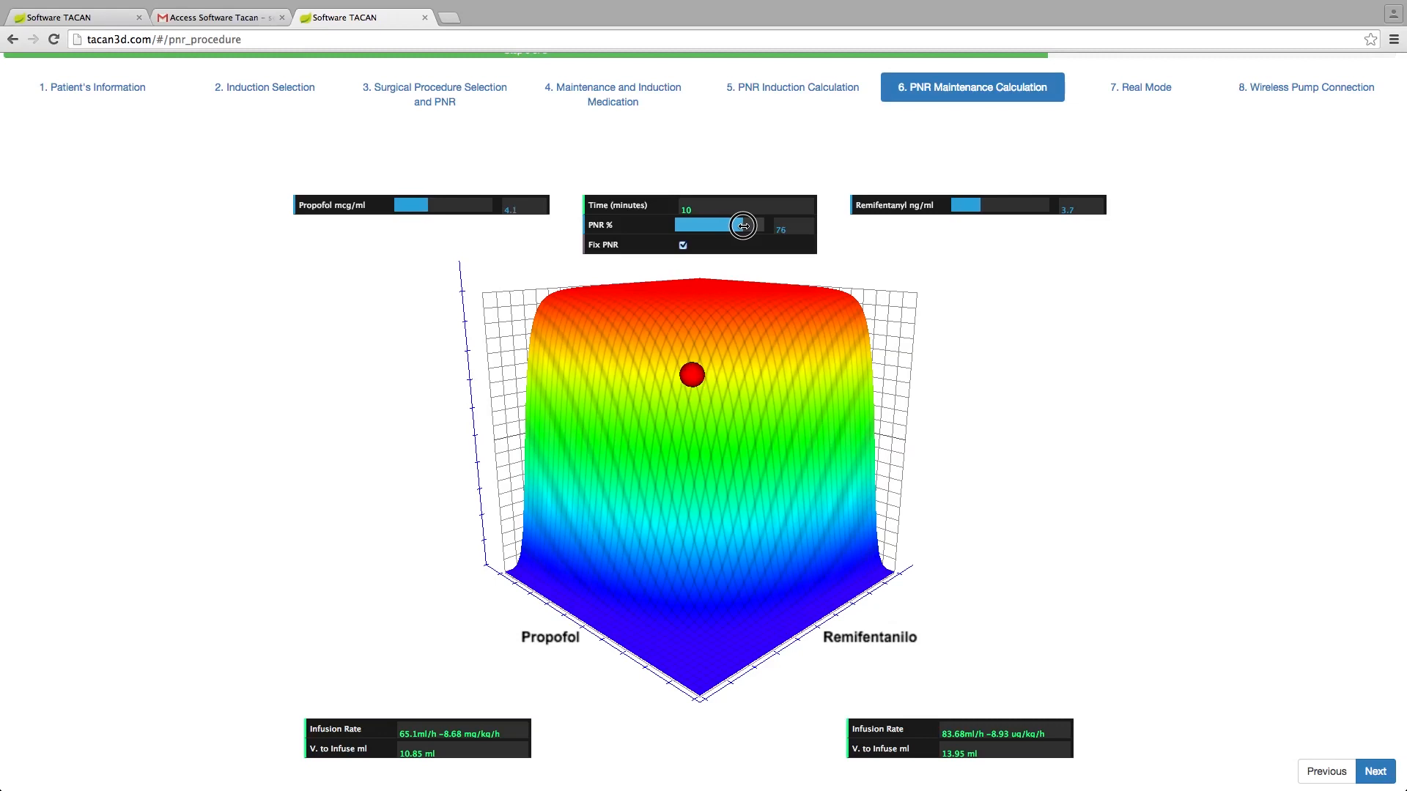
left_click(741, 227)
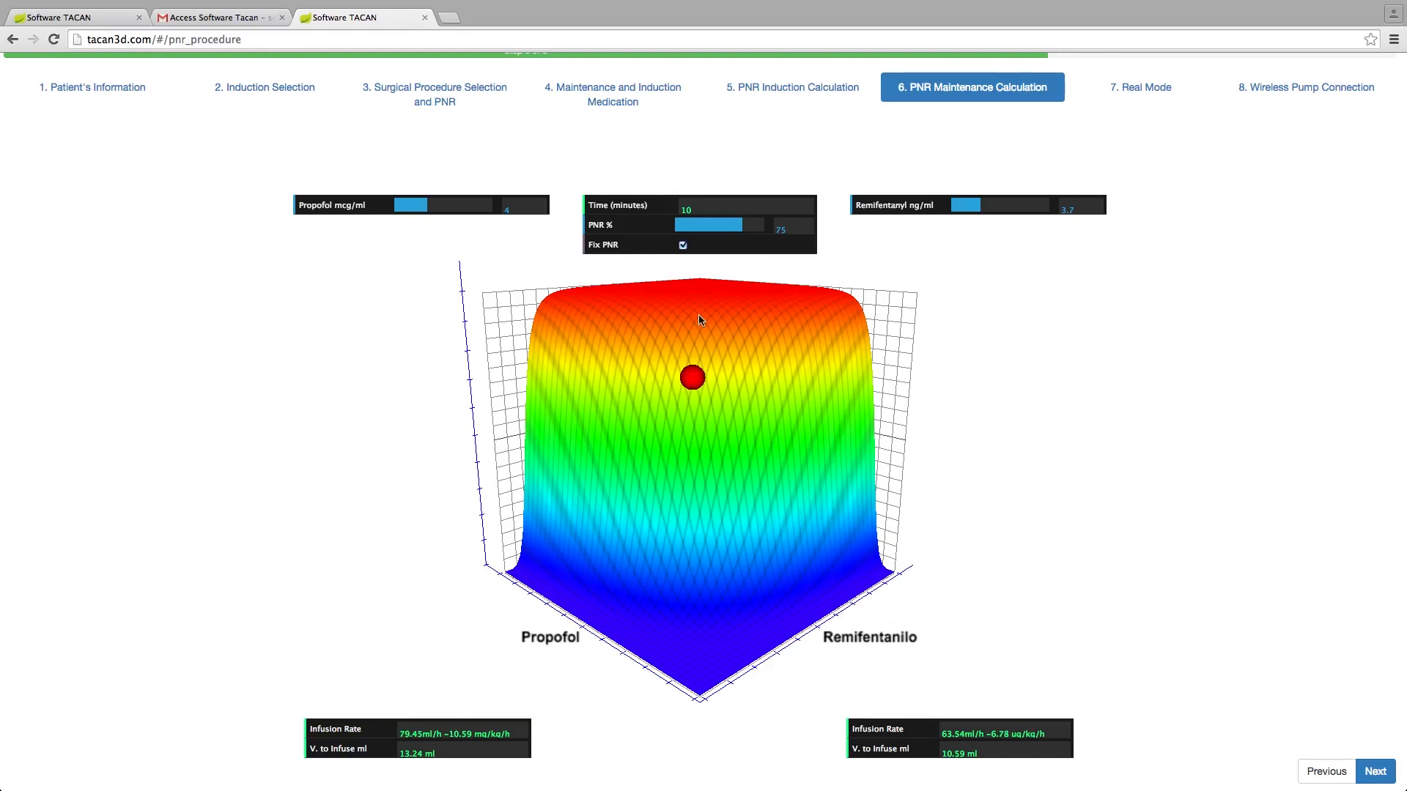
- Trade propofol for remifentanyl at the fixed PNR, setting 5 ng/ml remifentanyl and 3 mcg/ml propofol
left_click(980, 206)
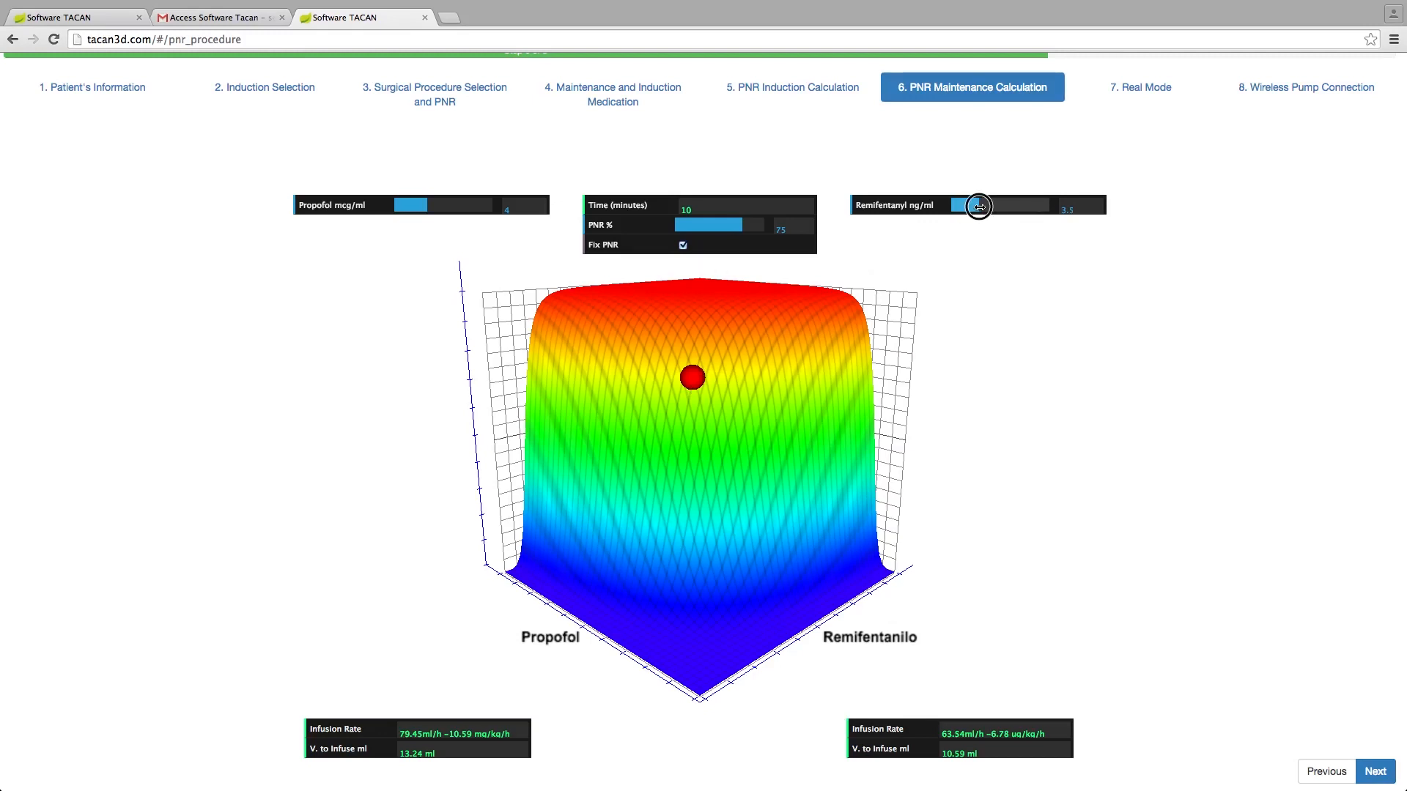
left_click_drag(980, 207, 983, 206)
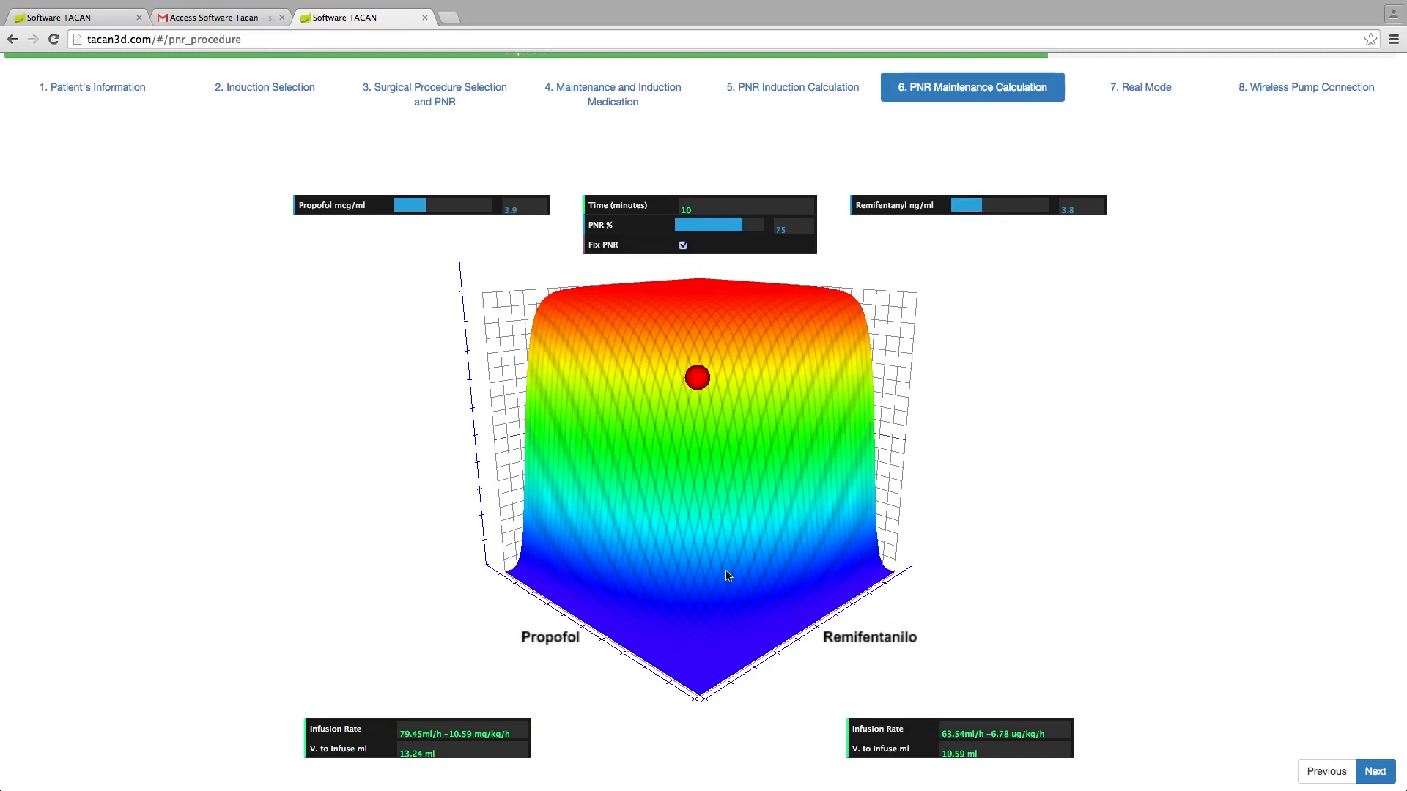
left_click_drag(983, 208, 996, 207)
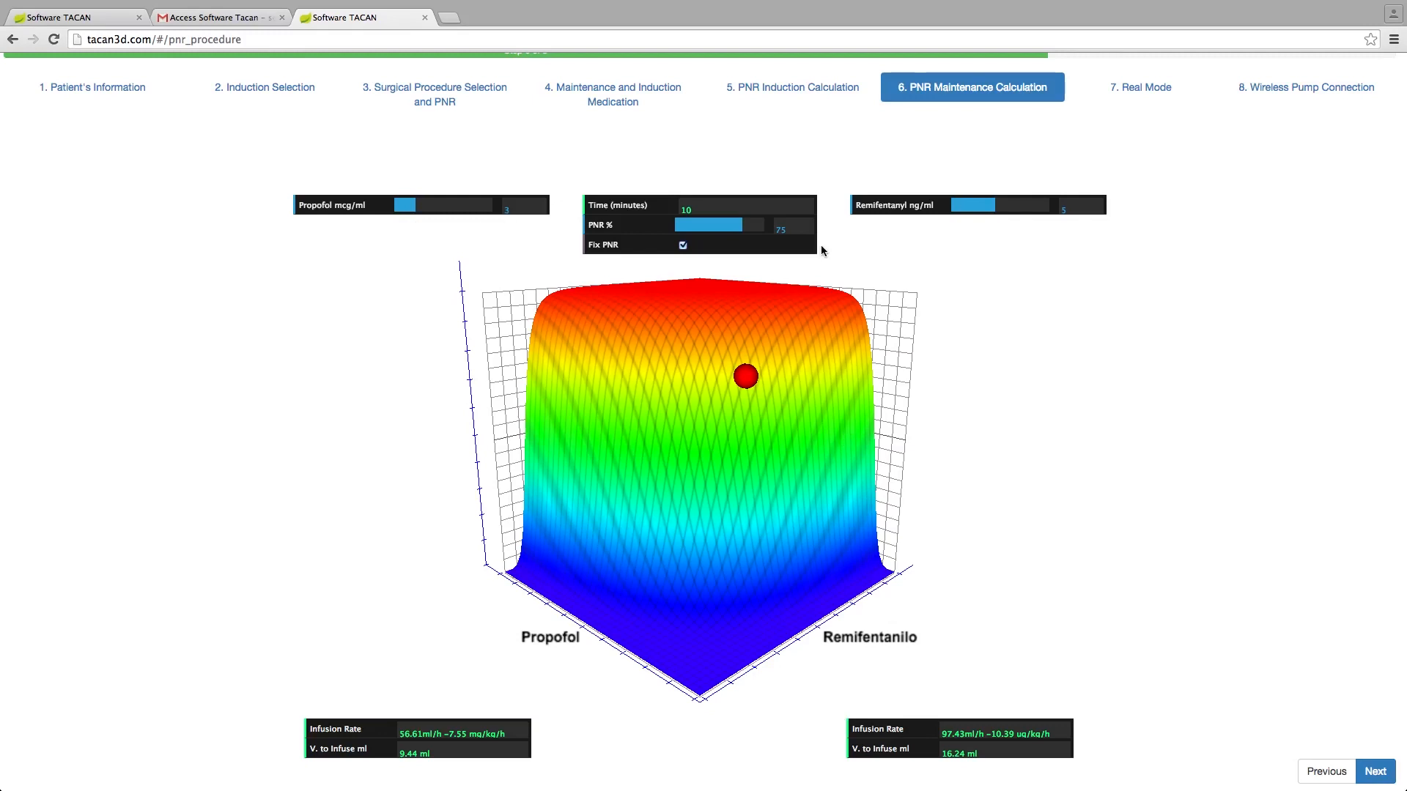
- Release the fixed PNR and set the maintenance levels to 4 ng/ml remifentanyl and 2.5 mcg/ml propofol
left_click(683, 245)
left_click_drag(998, 210, 983, 208)
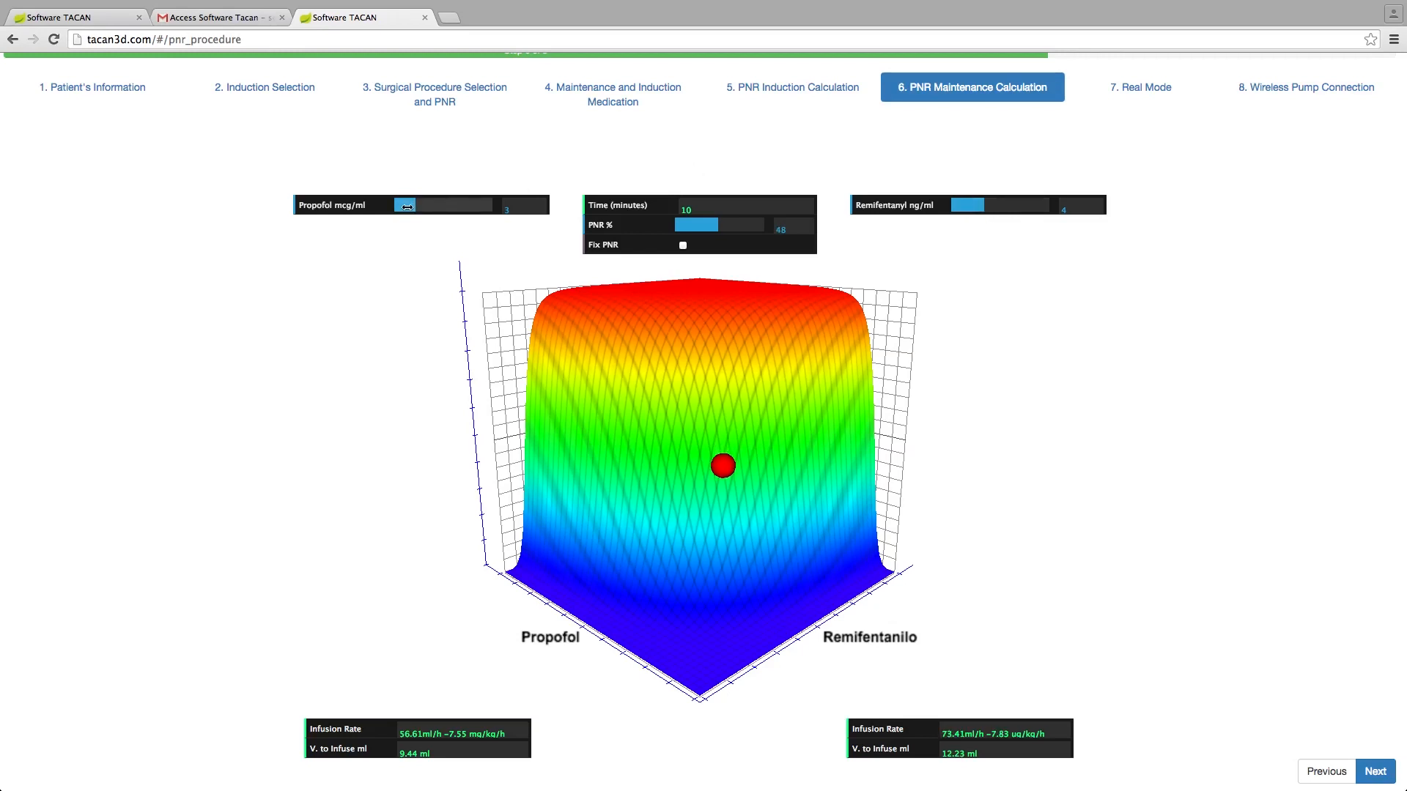
left_click_drag(412, 205, 411, 207)
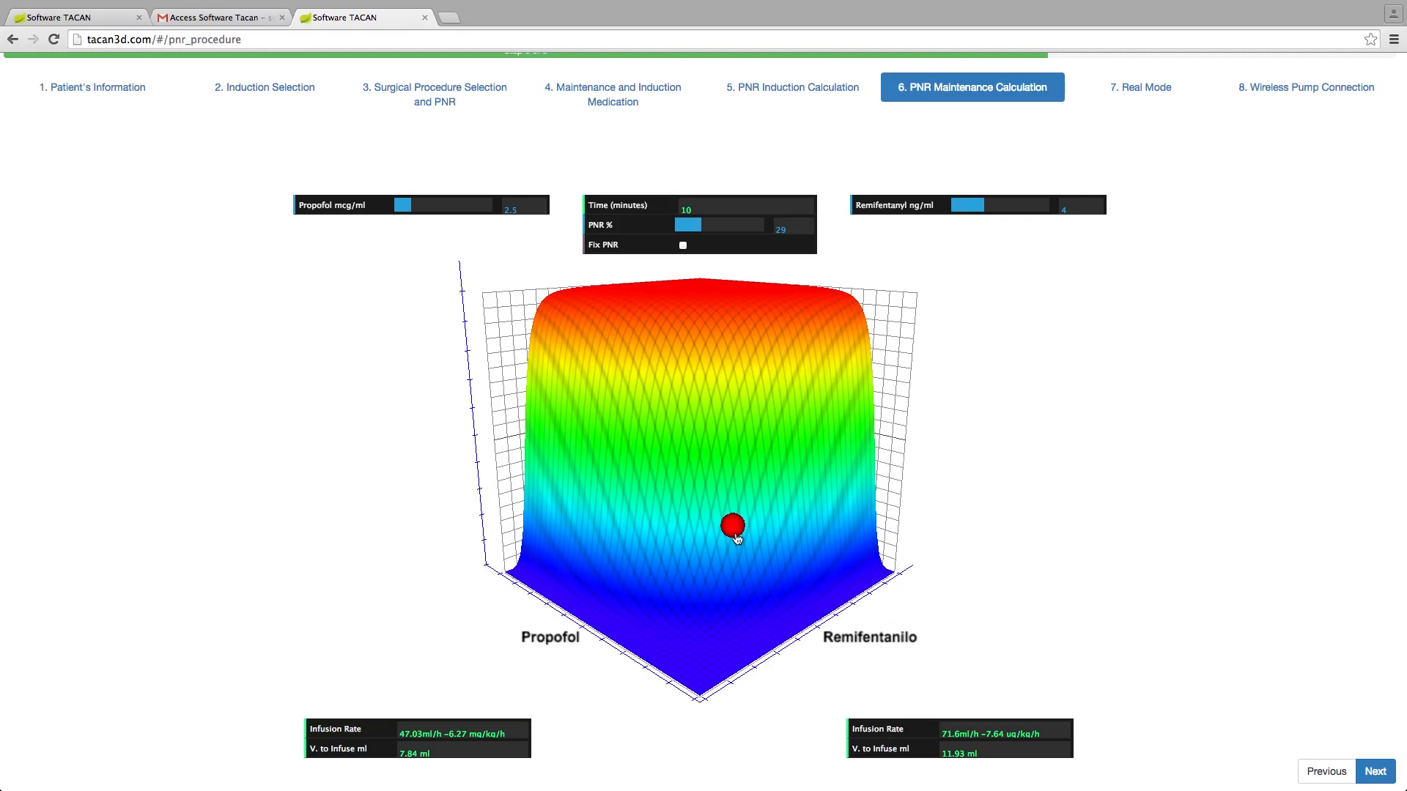
- Try maintenance times of 5 and 15 minutes for the infusion calculation
left_click(715, 212)
key("BackSpace")
key("BackSpace")
type("5")
key("Return")
left_click(719, 213)
key("BackSpace")
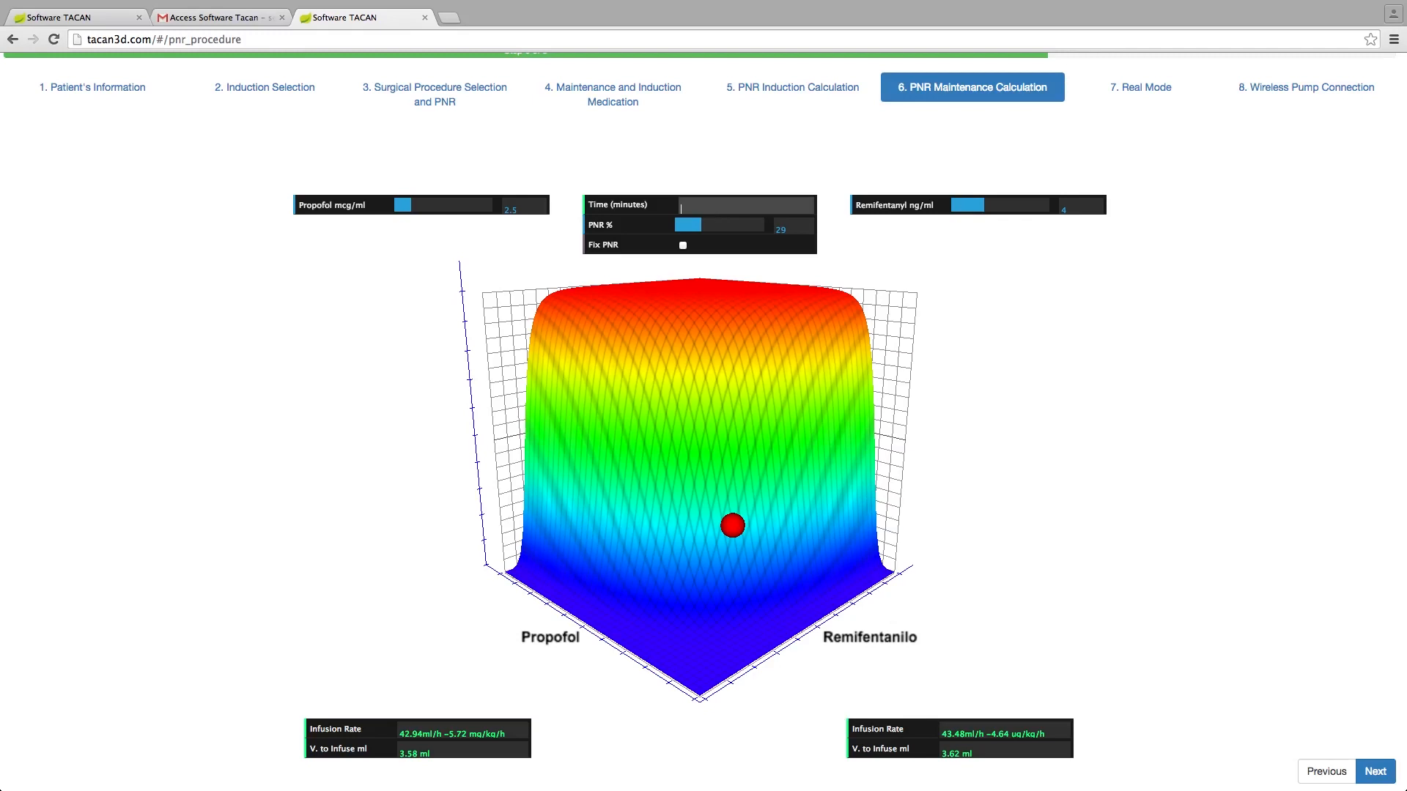
type("15")
key("Return")
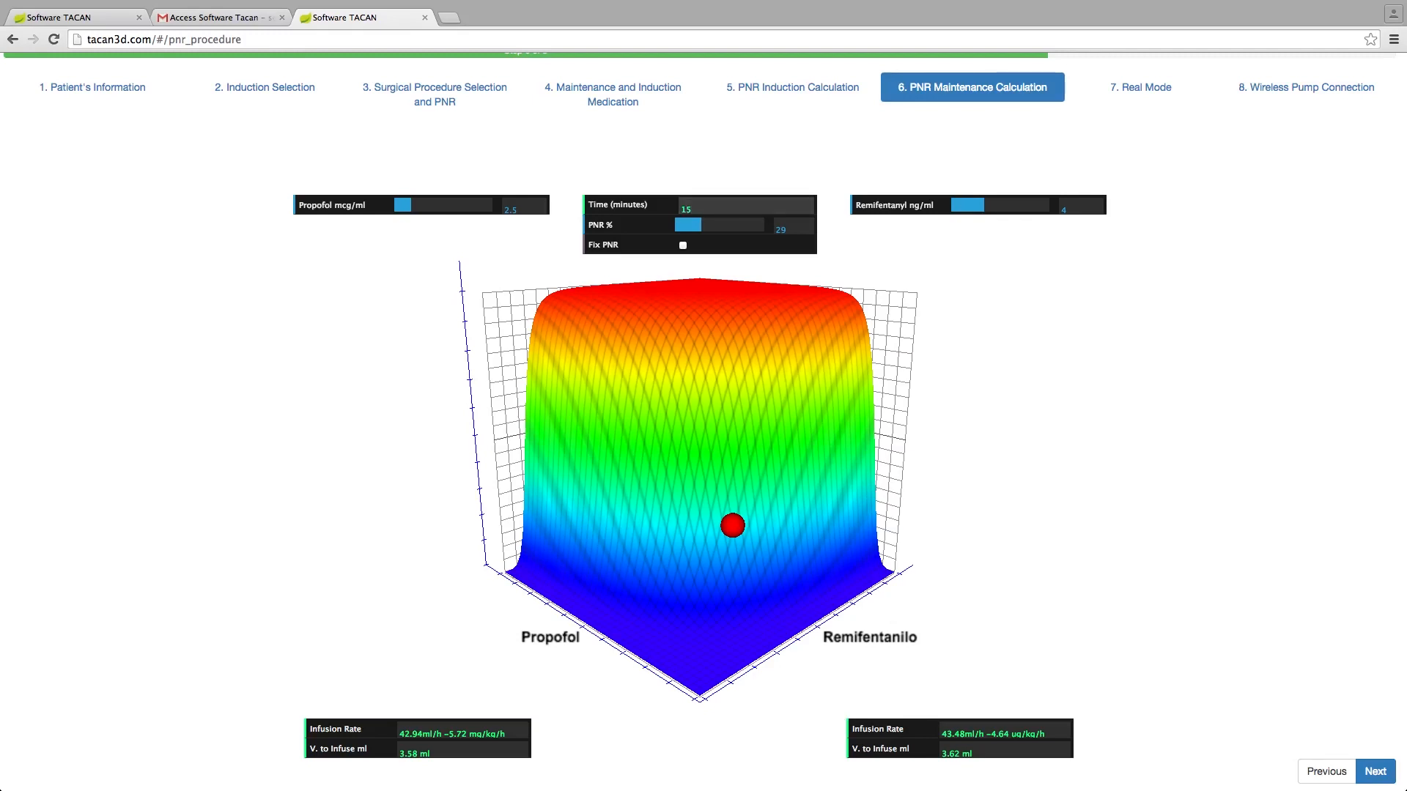
- Set the maintenance time to 5 minutes and back to 10 minutes
left_click(720, 213)
key("BackSpace")
key("BackSpace")
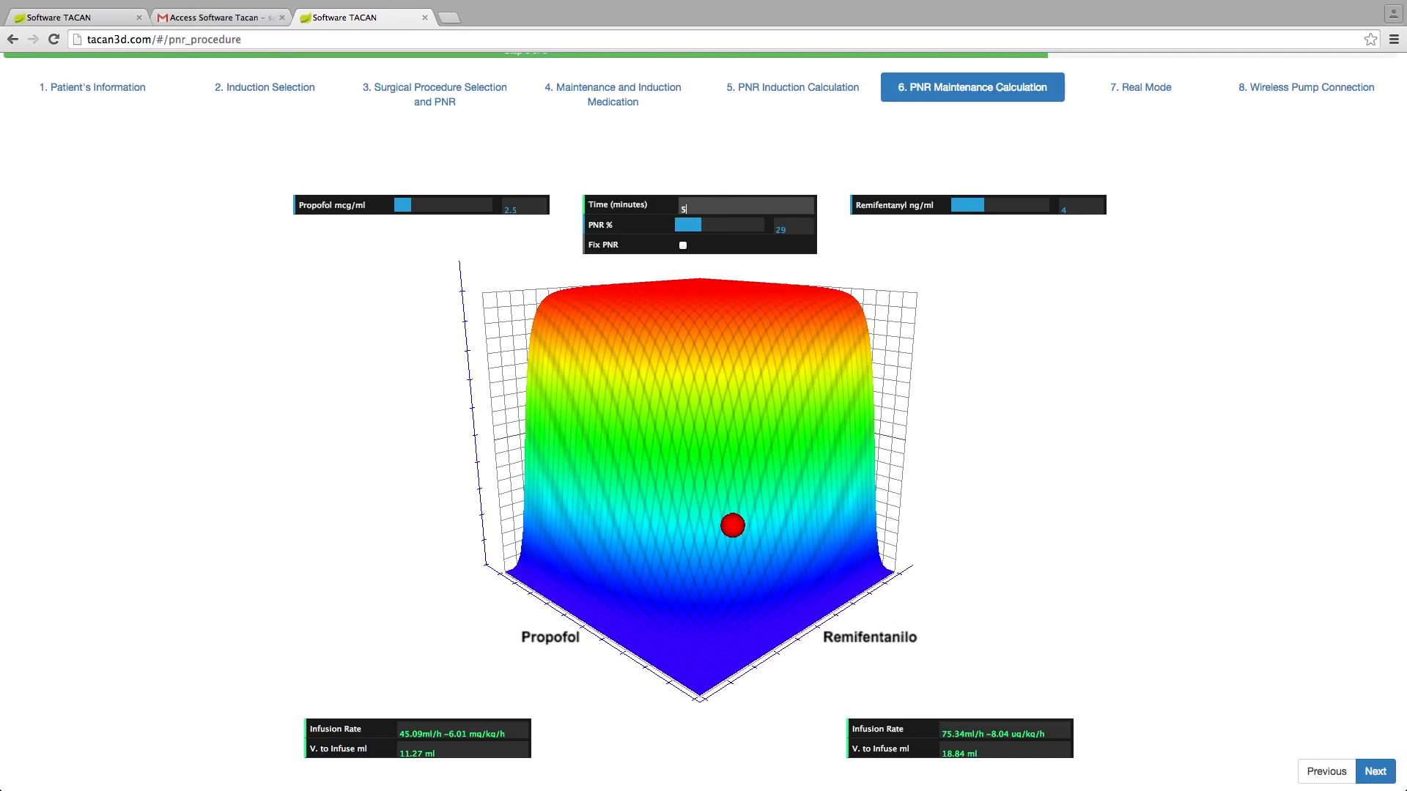
key("Return")
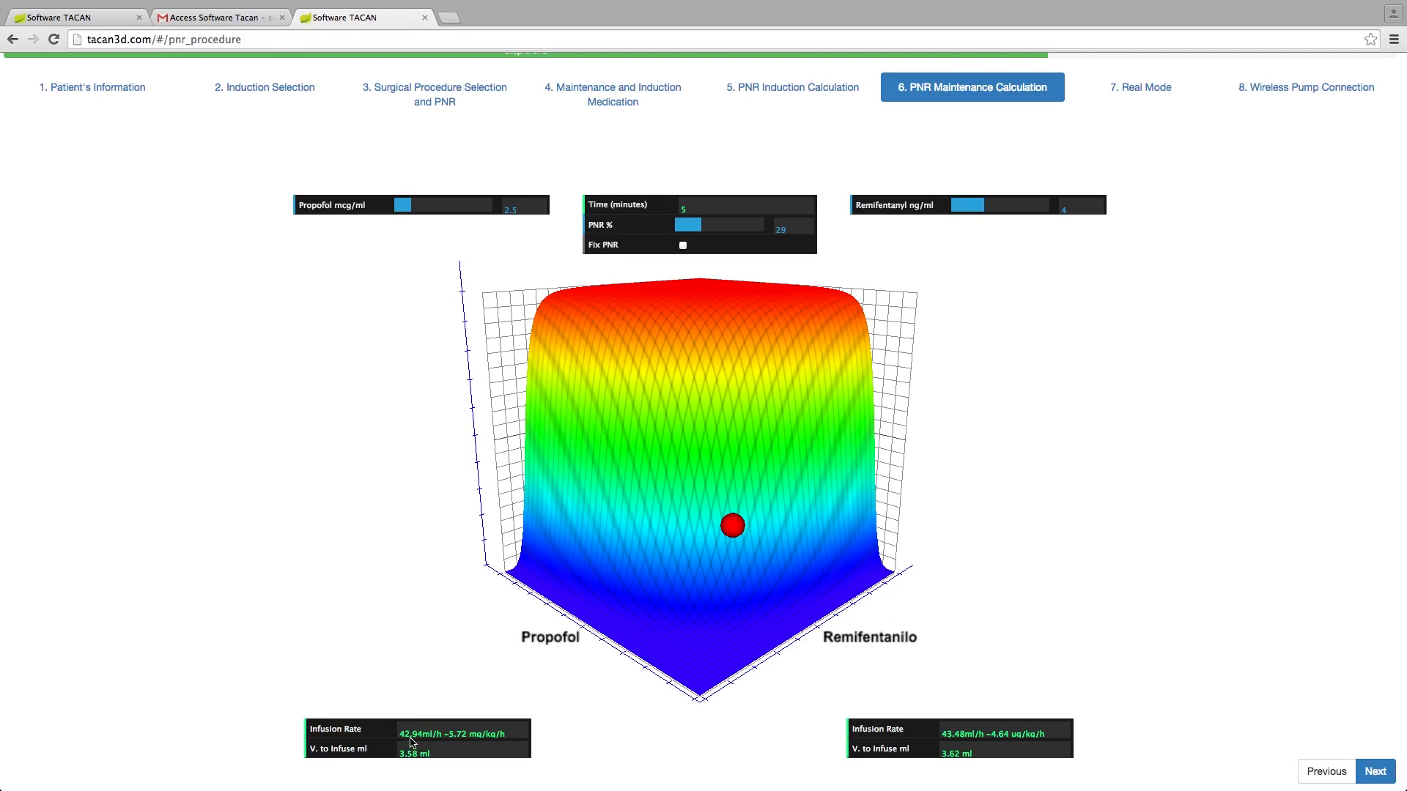
left_click(682, 209)
type("10")
key("Return")
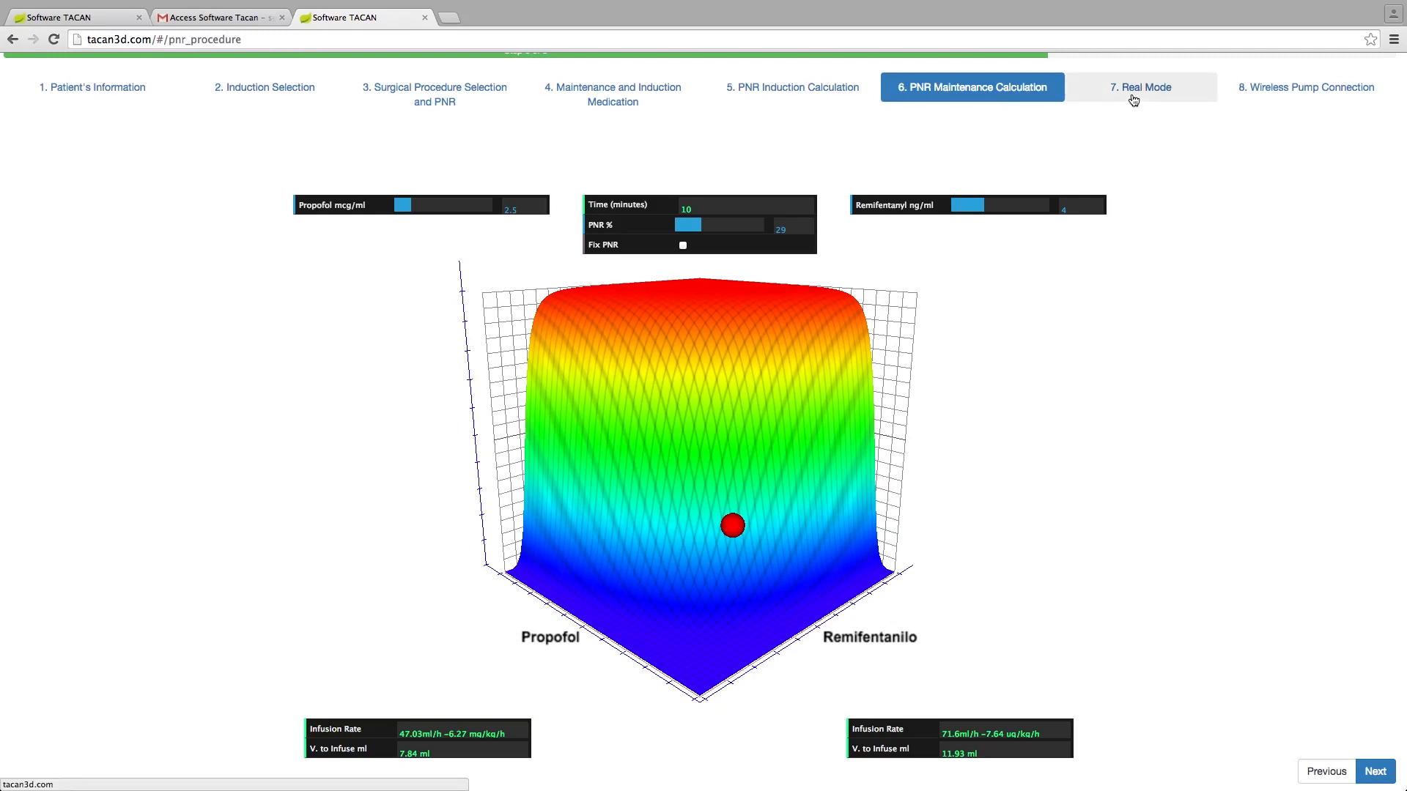
- Start the simulation in Real Mode and raise its speed to 10
left_click(1103, 94)
scroll(1184, 370, "down", 3)
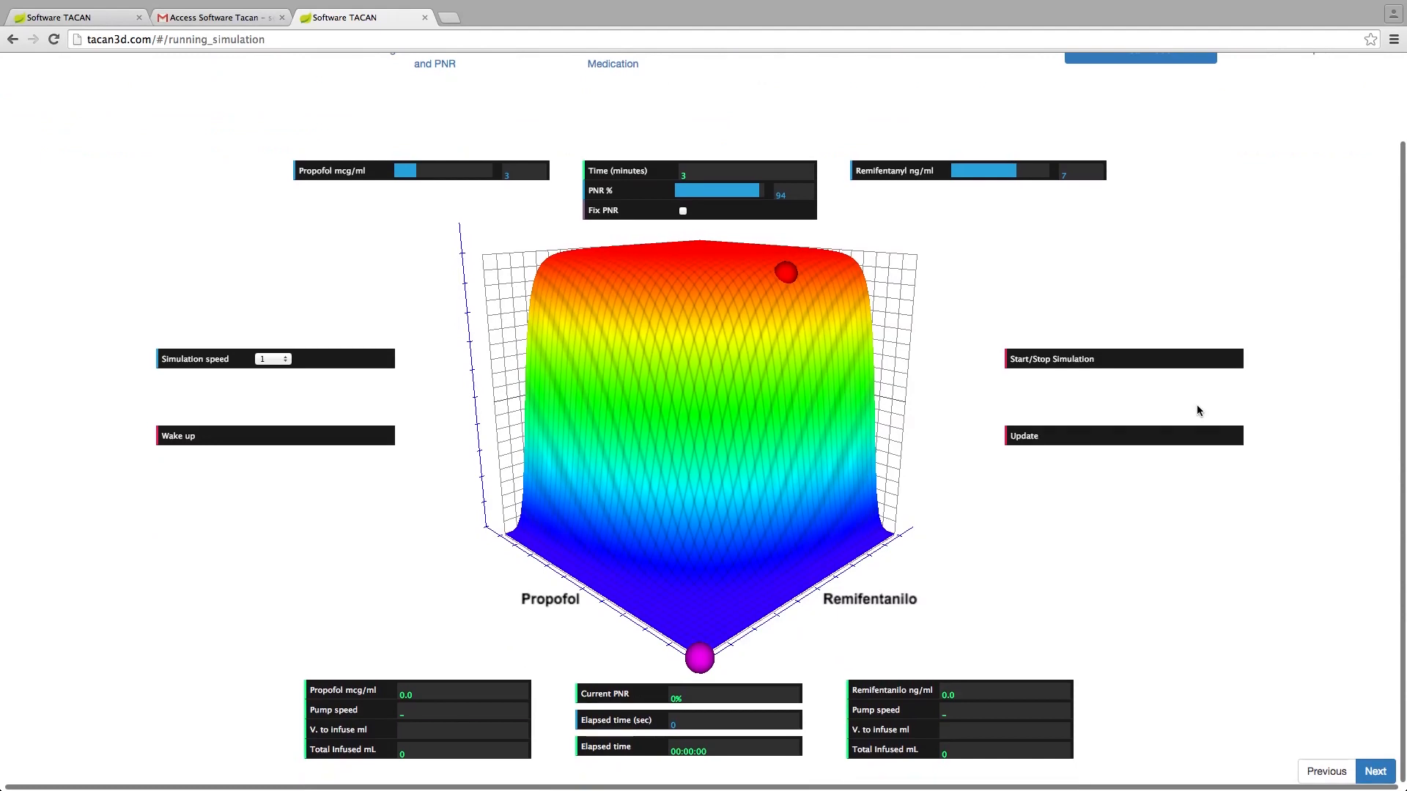
scroll(1231, 430, "up", 1)
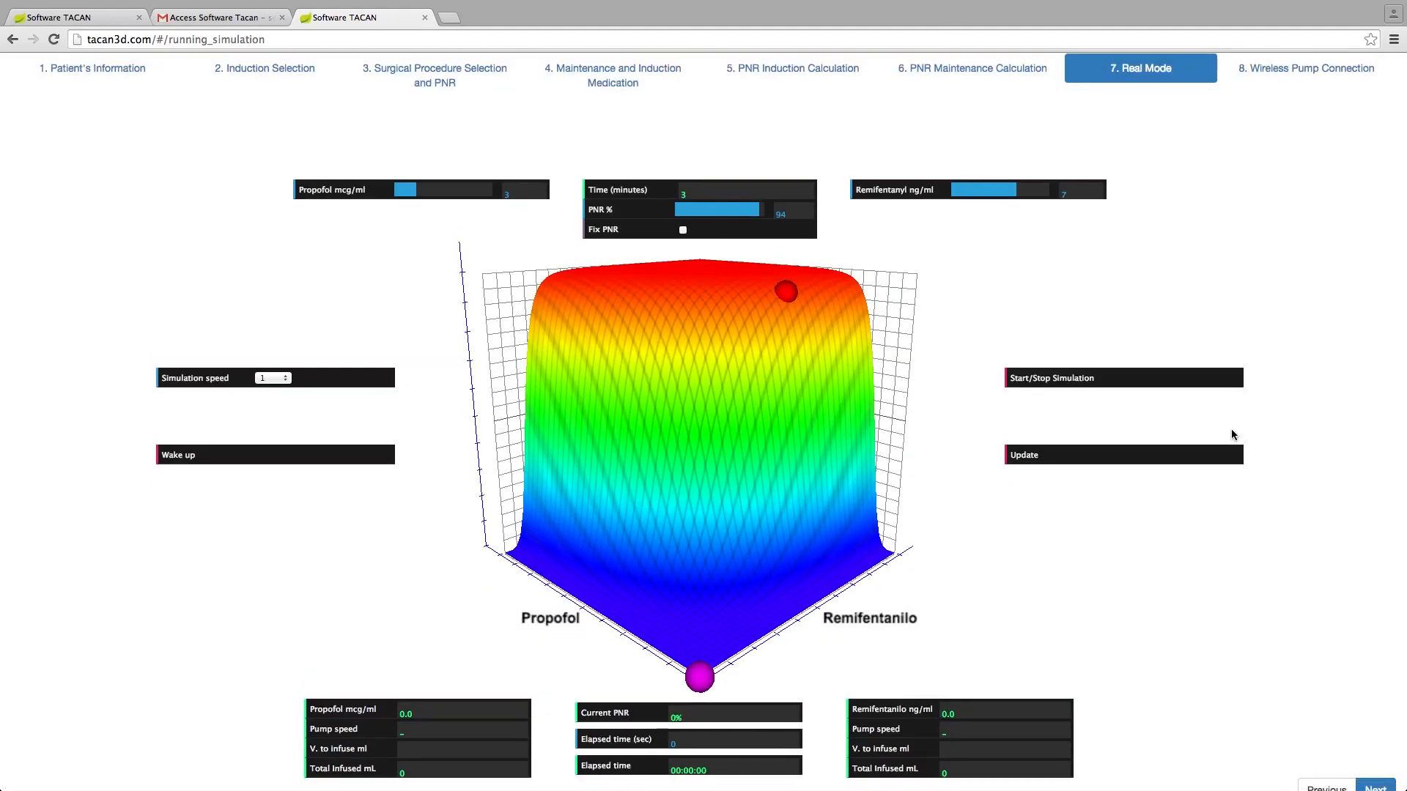
scroll(1005, 279, "down", 1)
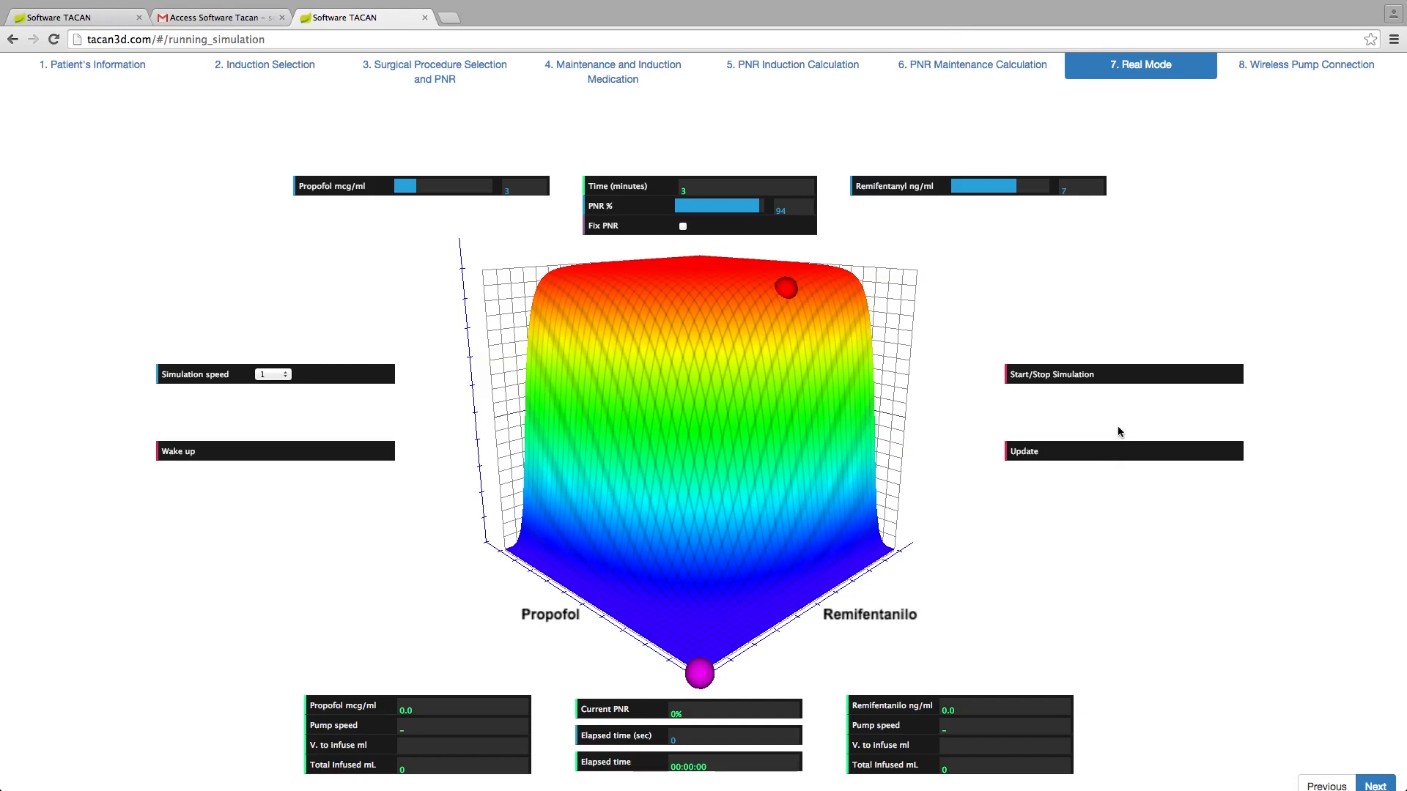
left_click(288, 377)
left_click(287, 377)
left_click(287, 377)
left_click(287, 377)
left_click(1020, 378)
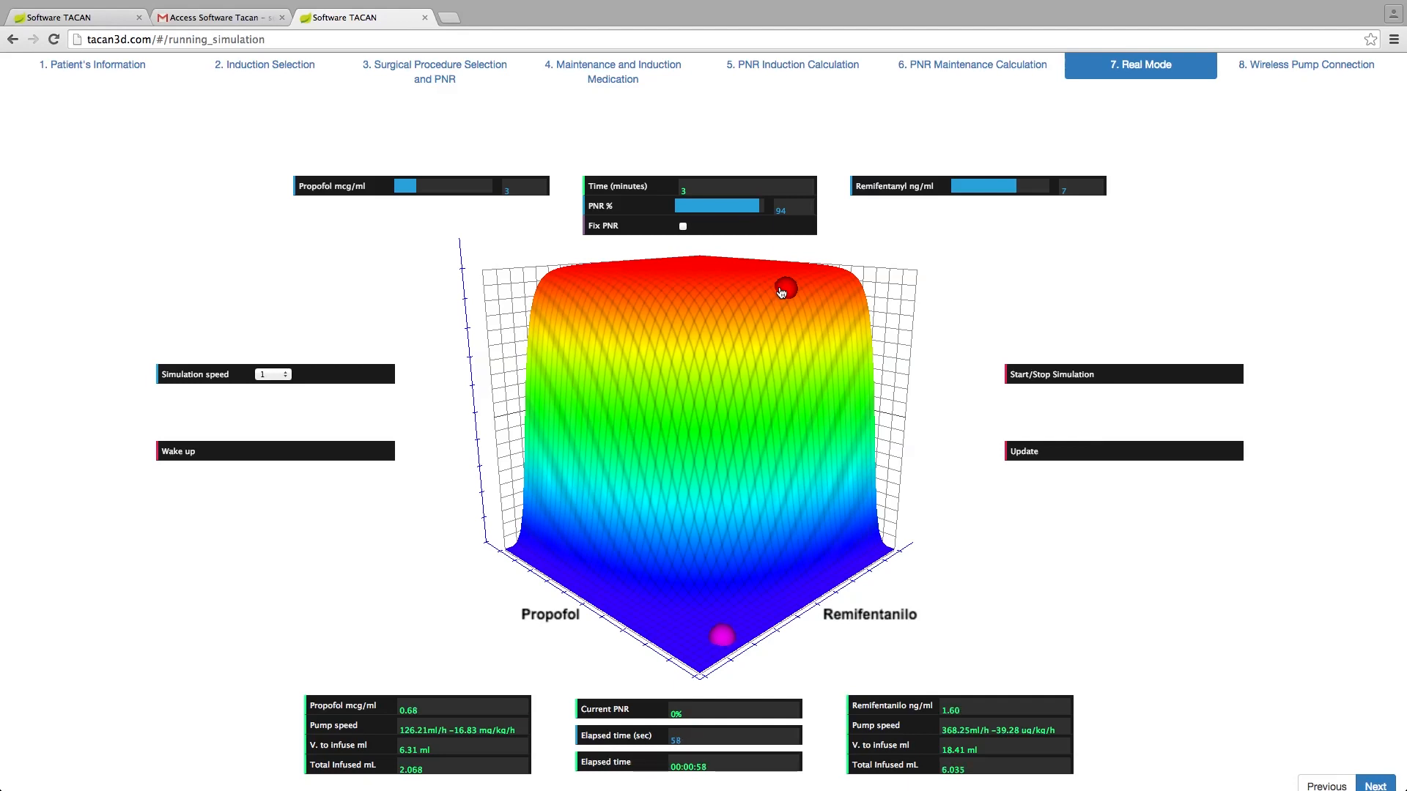
left_click(273, 375)
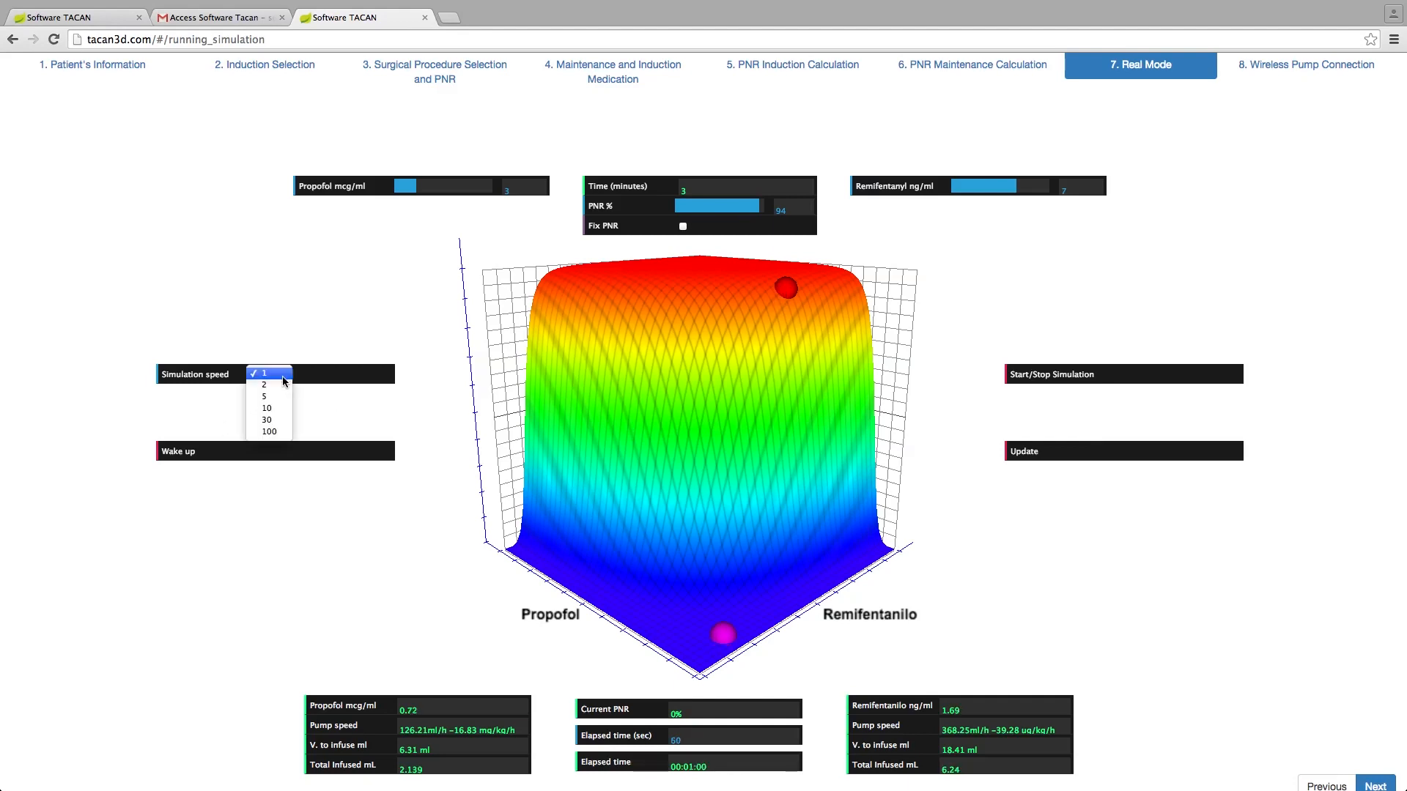
left_click(277, 412)
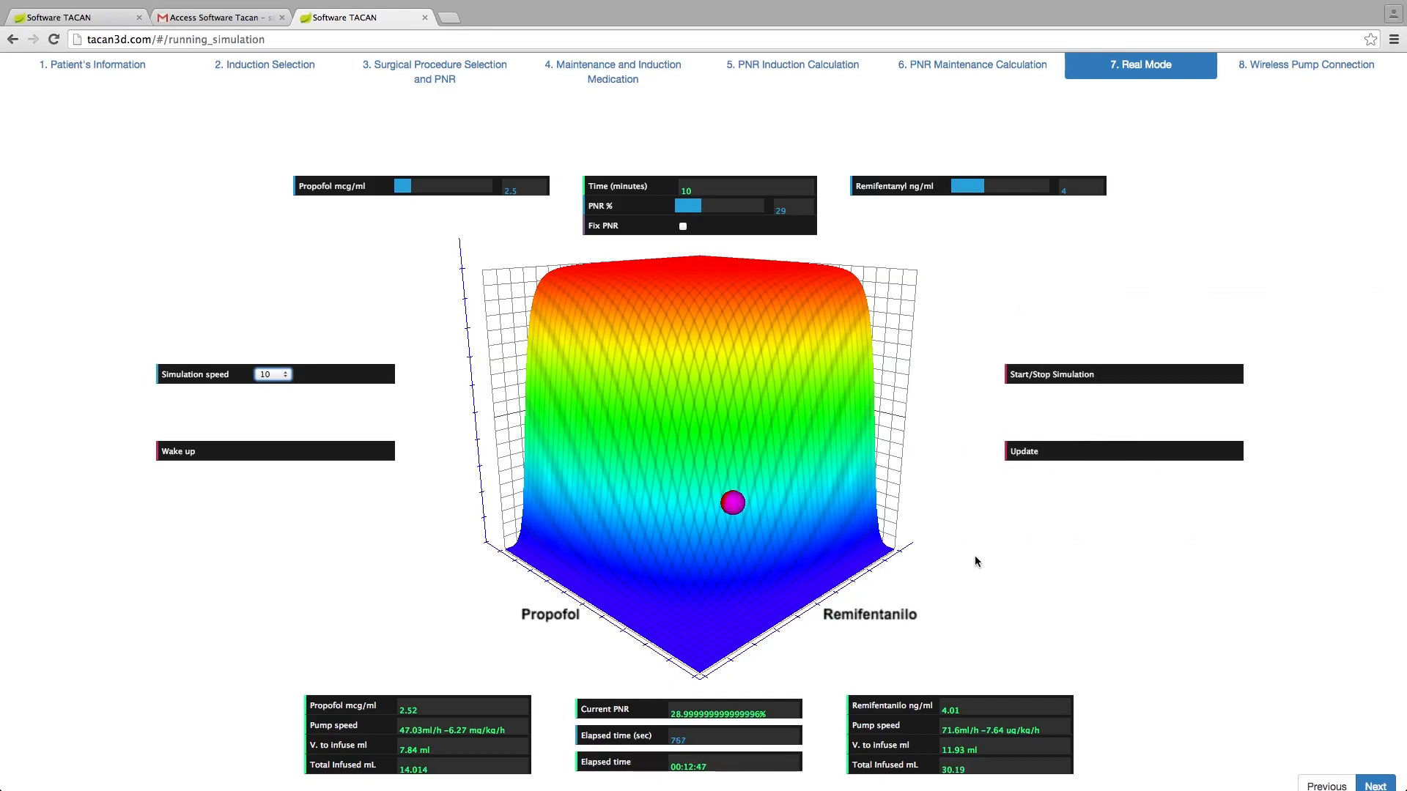
- Shift the target marker down to about 27% PNR, raise it to about 39% PNR and update the infusion
mouse_move(732, 504)
left_mouse_down()
mouse_move(742, 466)
mouse_move(735, 509)
left_mouse_up()
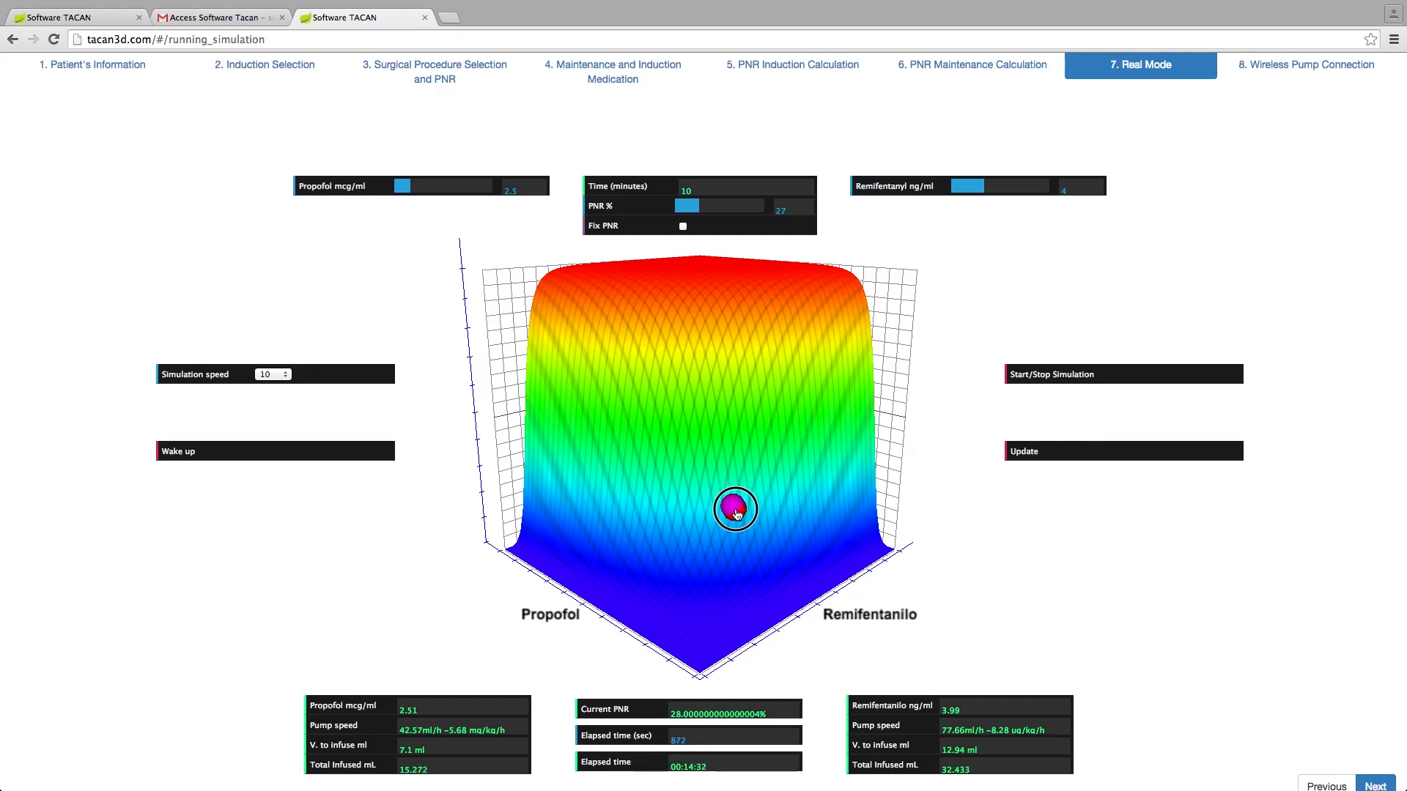
left_click_drag(736, 514, 742, 474)
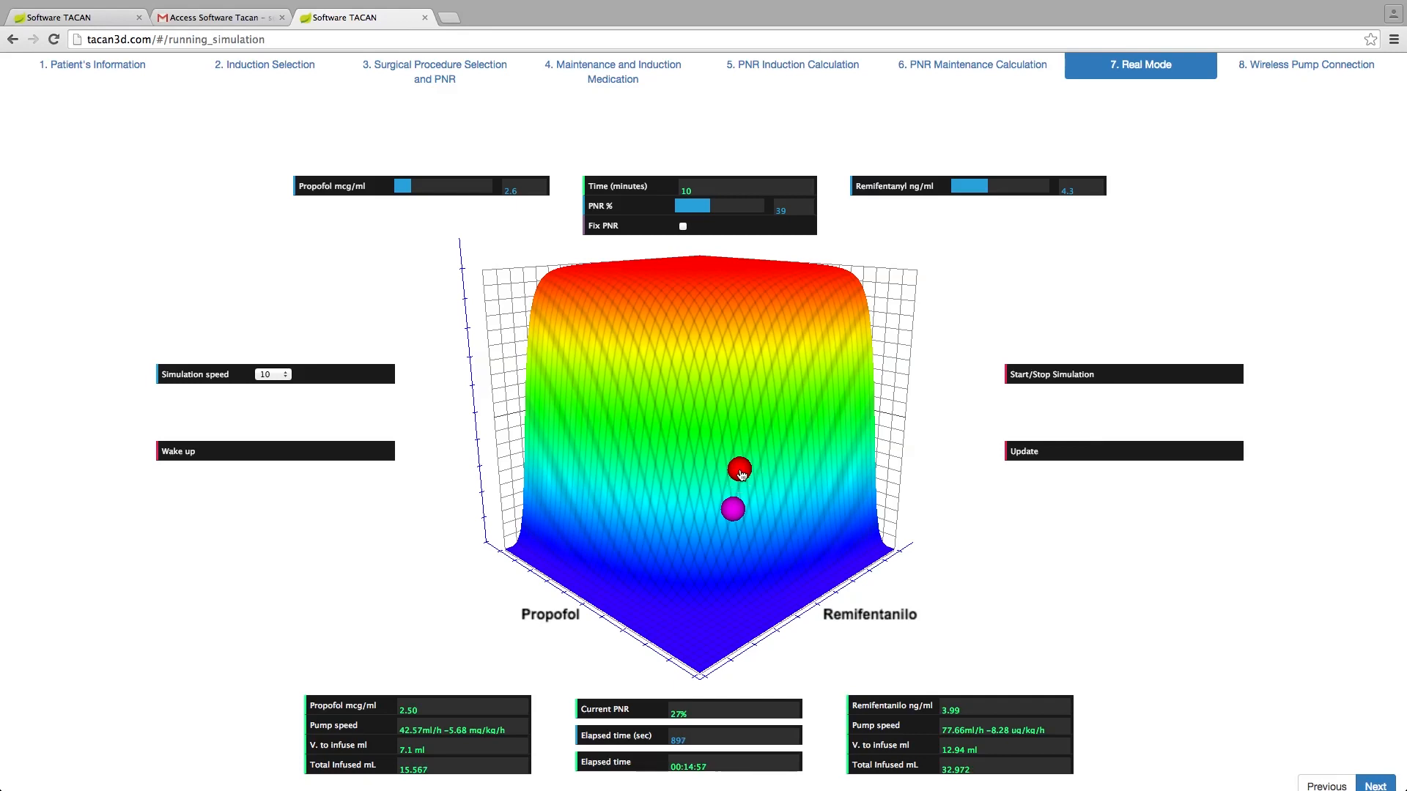
left_click(1028, 454)
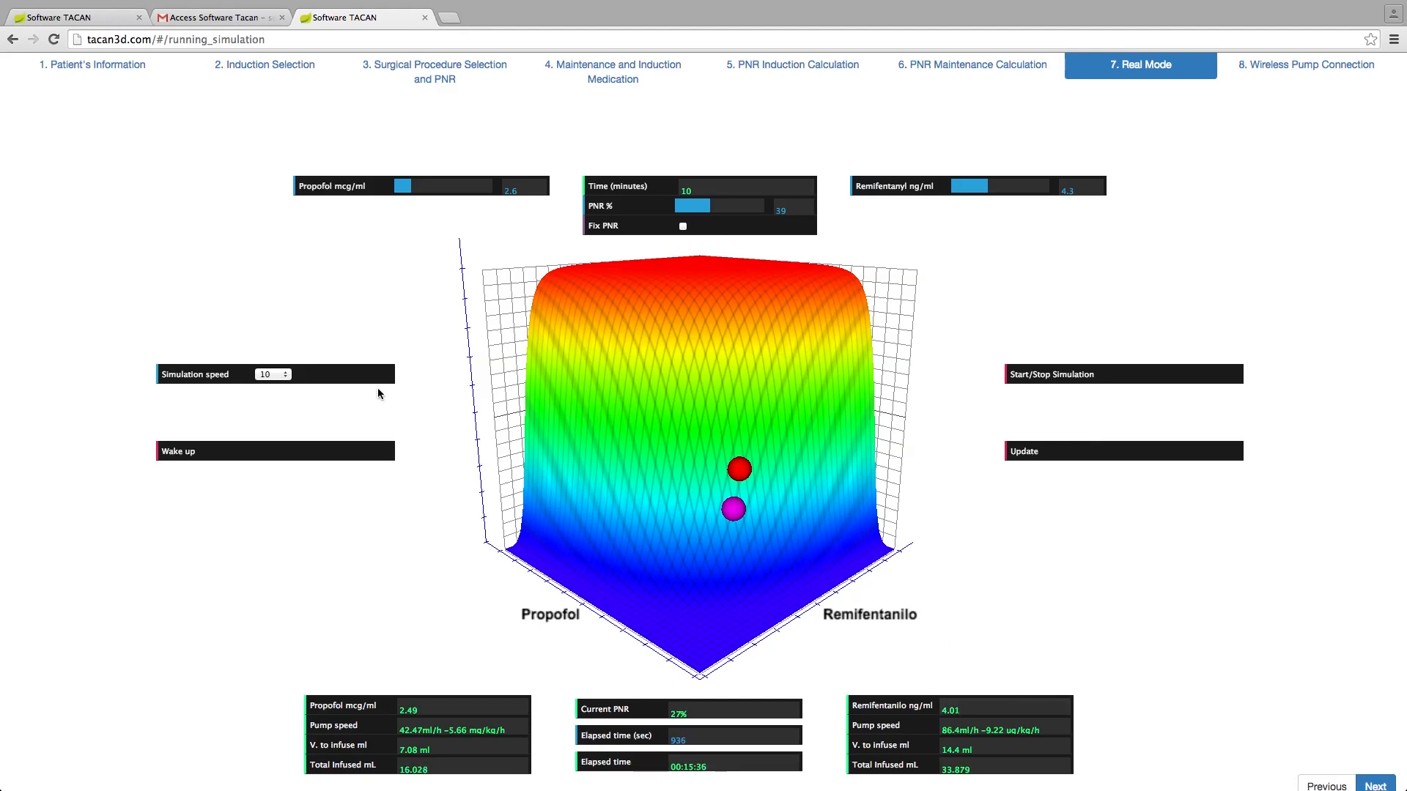
- Slow the simulation to speed 1 and set the time for reaching the target to 3 minutes
left_click(282, 379)
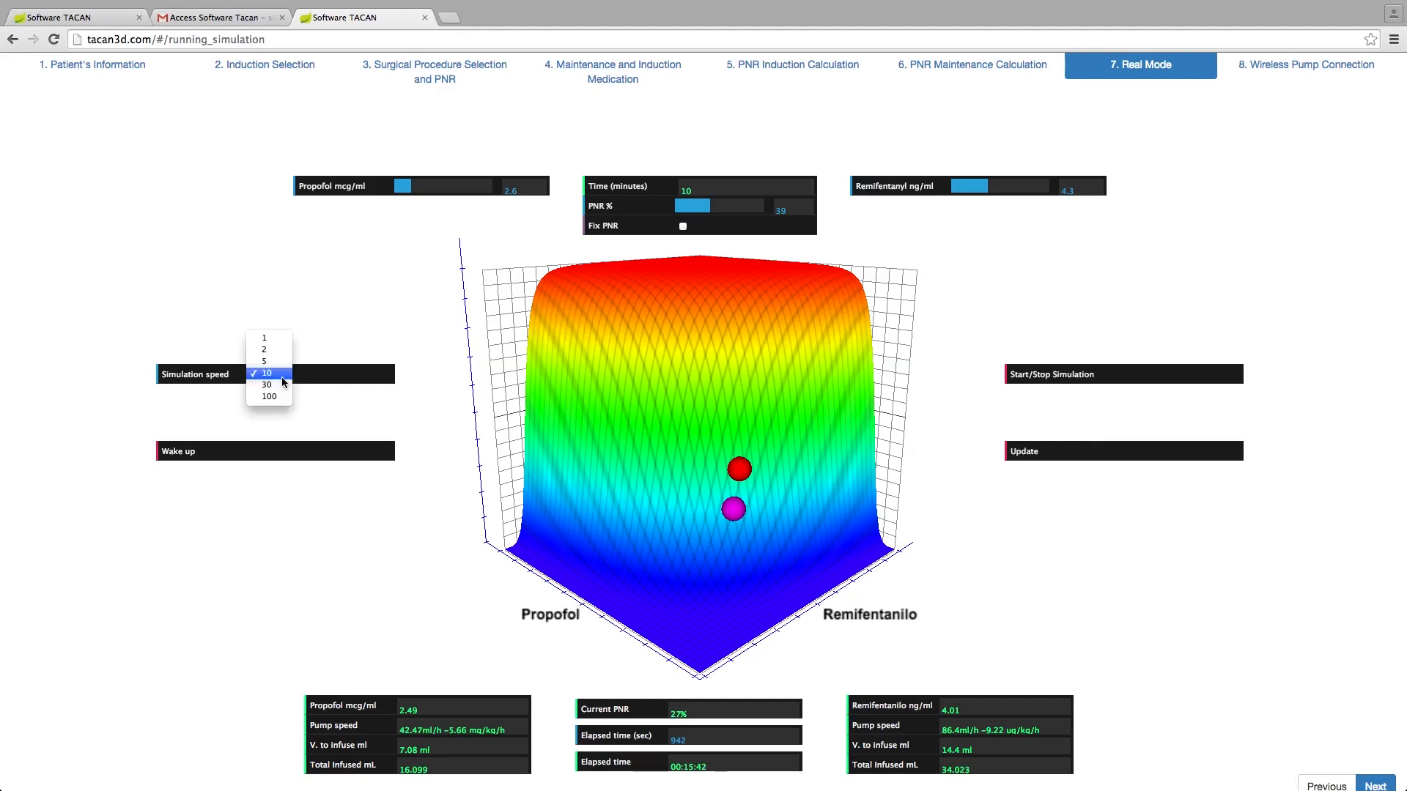
left_click(284, 339)
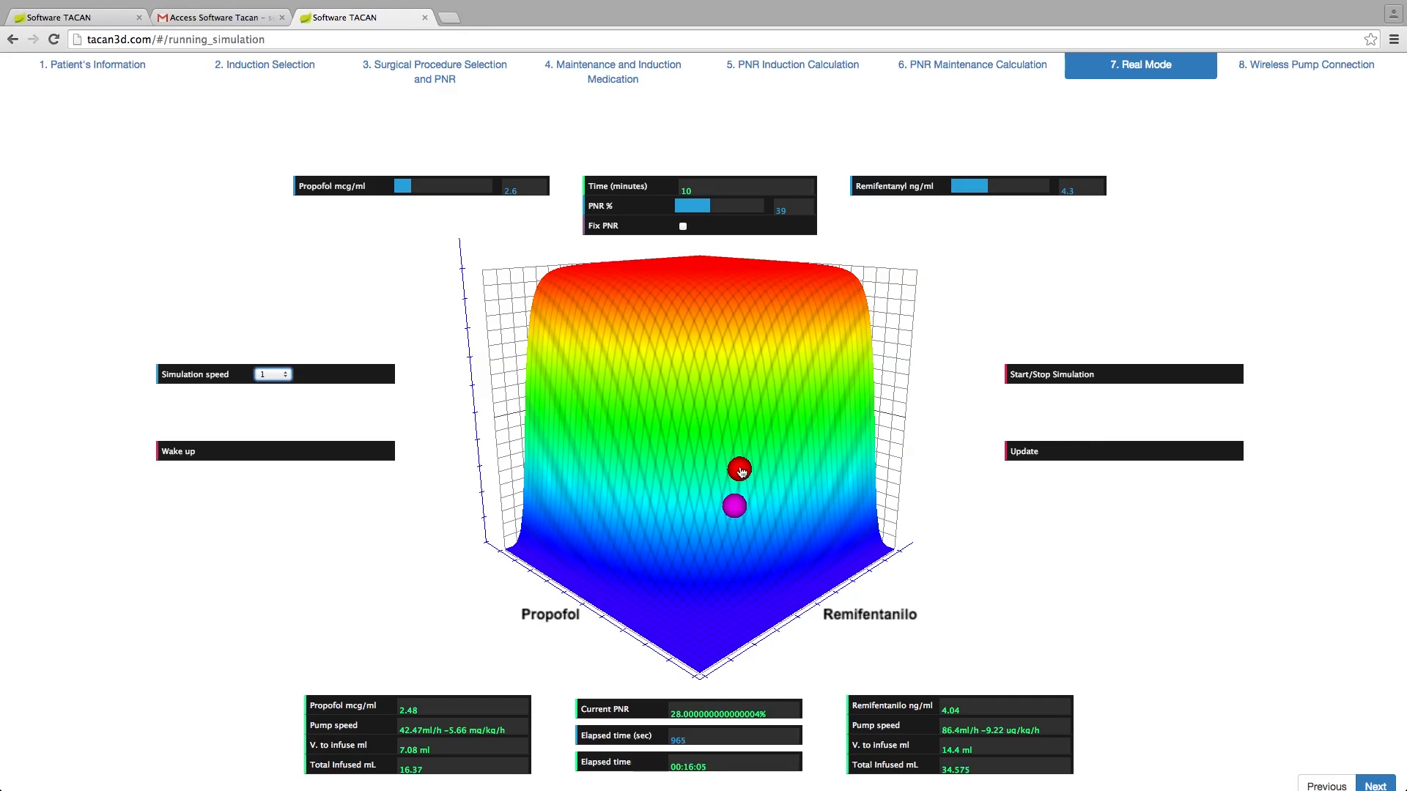
left_click(715, 190)
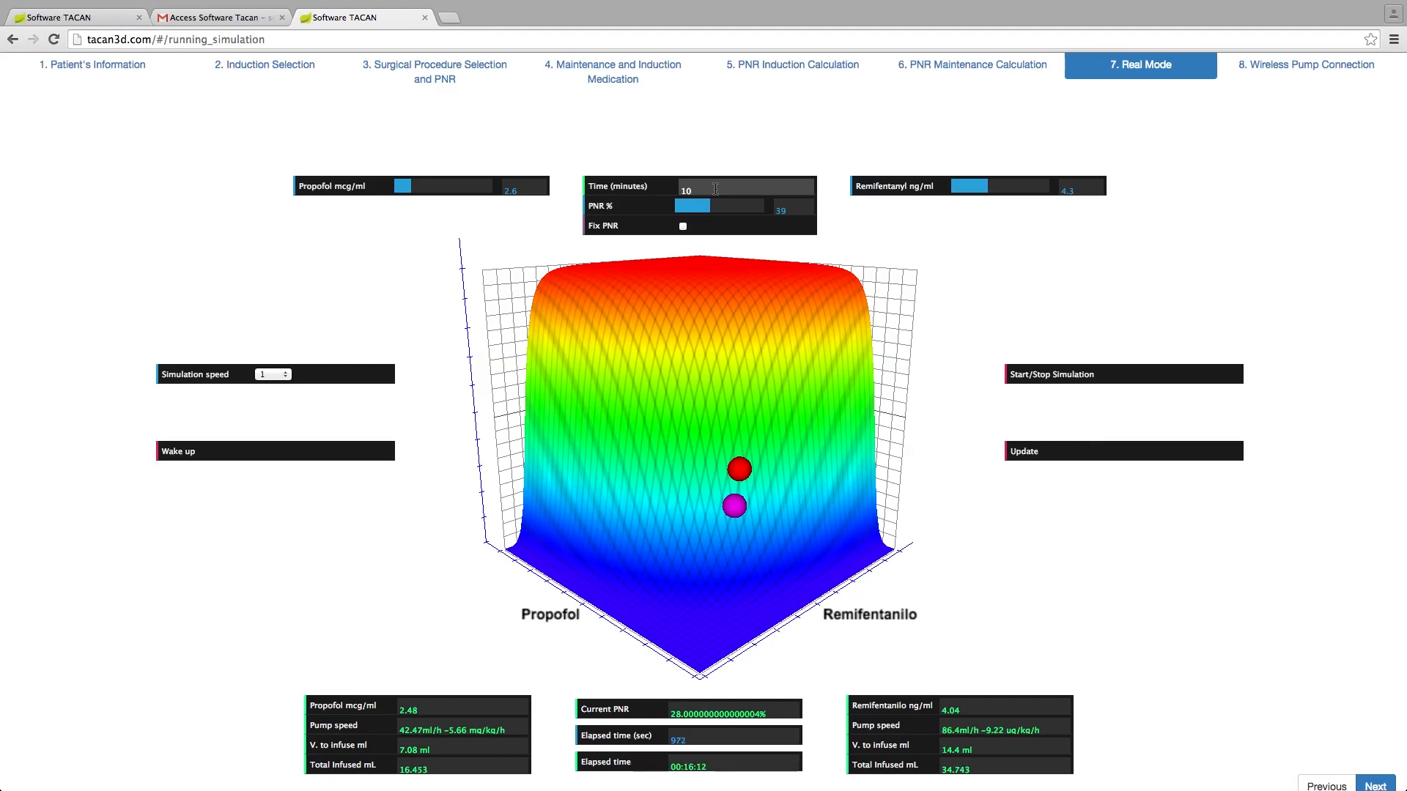
key("BackSpace")
key("BackSpace")
key("Return")
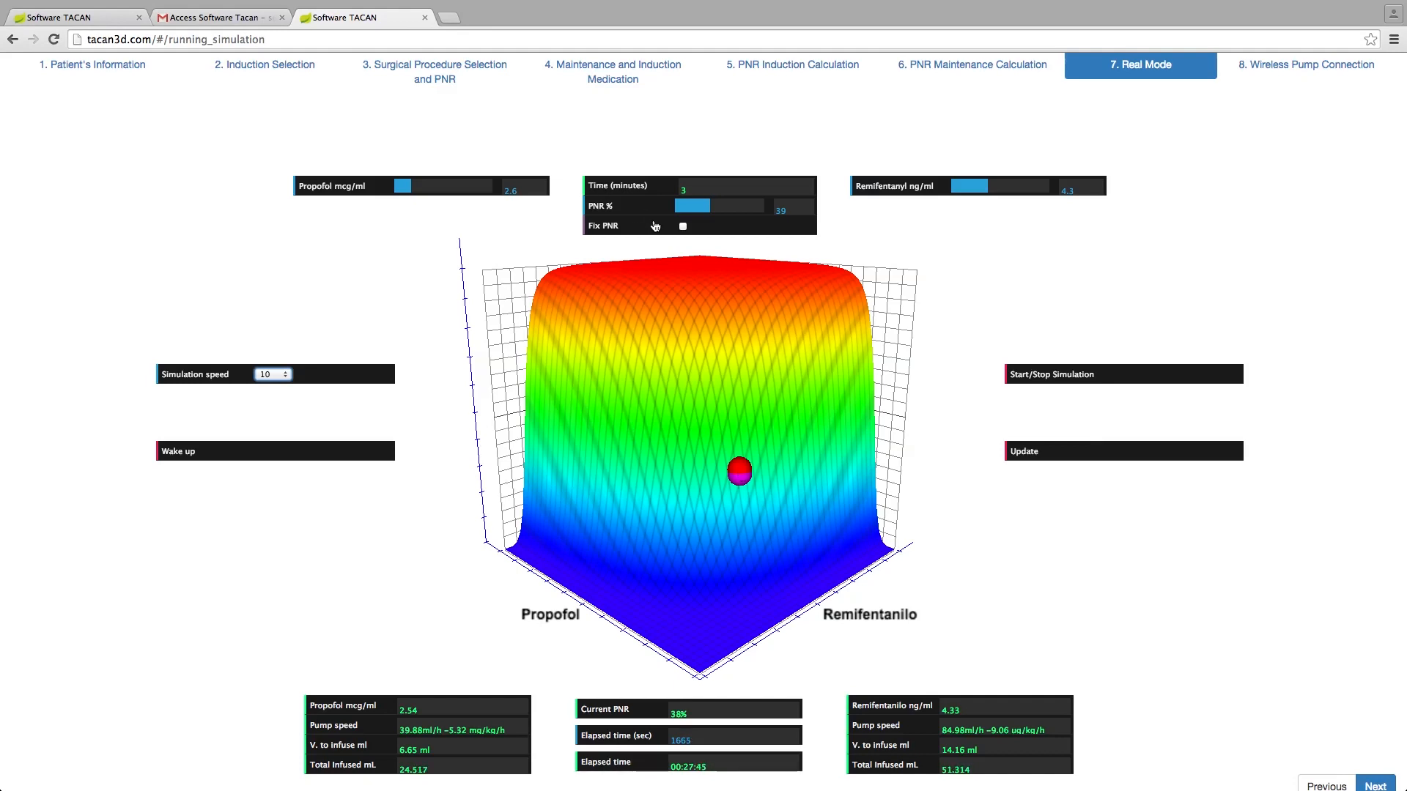
- Fix the PNR, set the targets to 2.2 mcg/ml propofol and 5 ng/ml remifentanyl, and update the infusion
left_click(683, 227)
left_click_drag(411, 187, 408, 187)
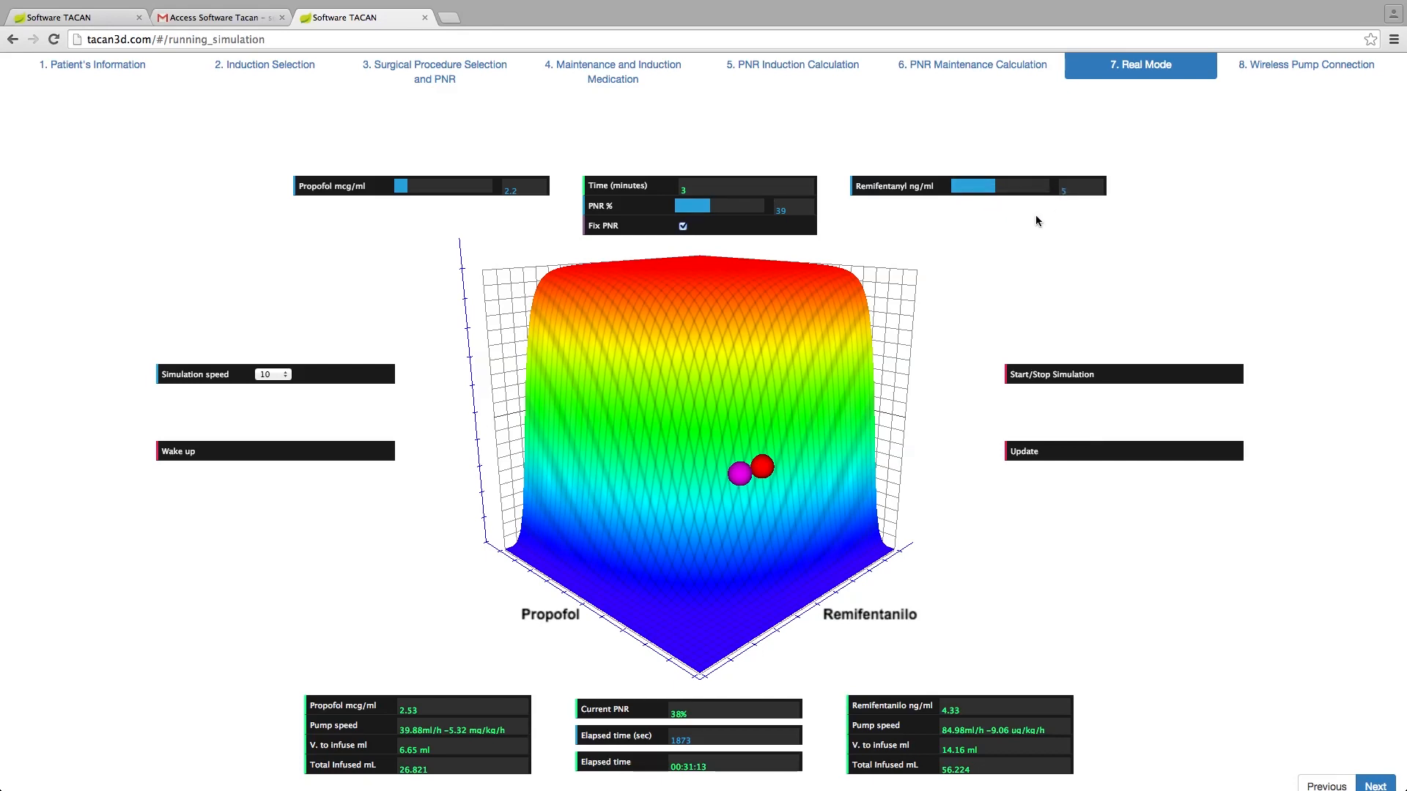
left_click(1028, 462)
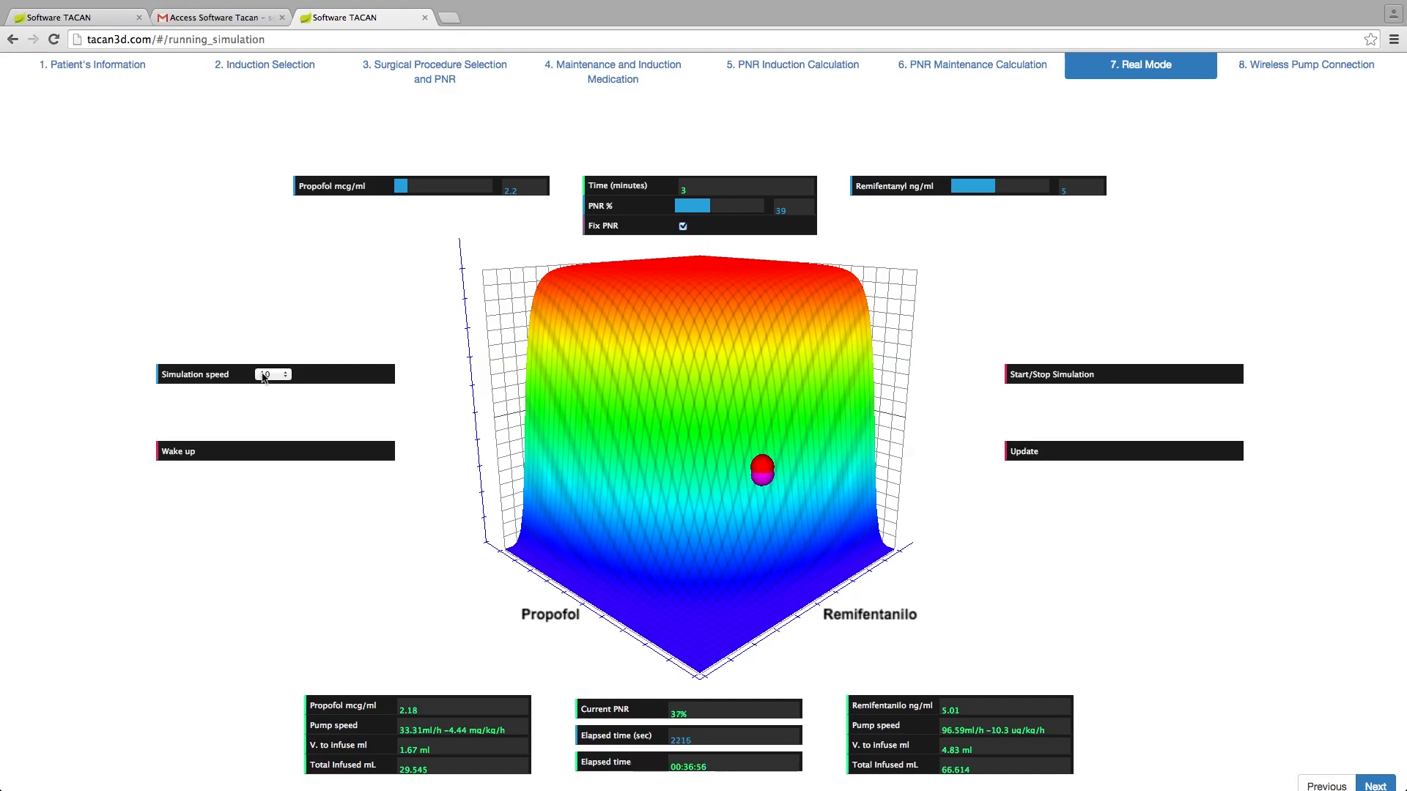
- Set the simulation speed to 5 and, with the PNR released, update the remifentanyl target to 4.5 ng/ml
left_click(267, 376)
left_click(270, 364)
left_click(683, 226)
left_click_drag(1001, 185, 989, 185)
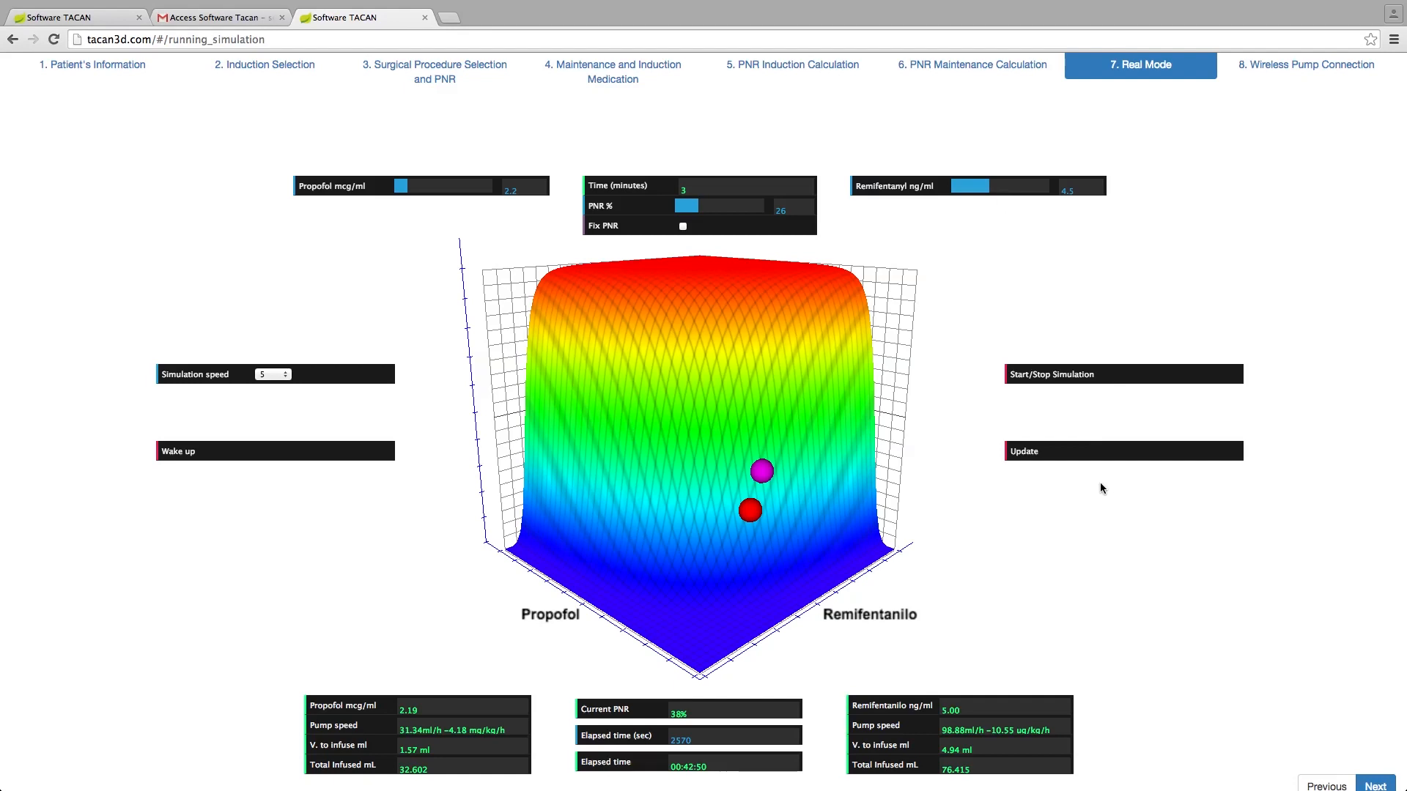
left_click(1025, 453)
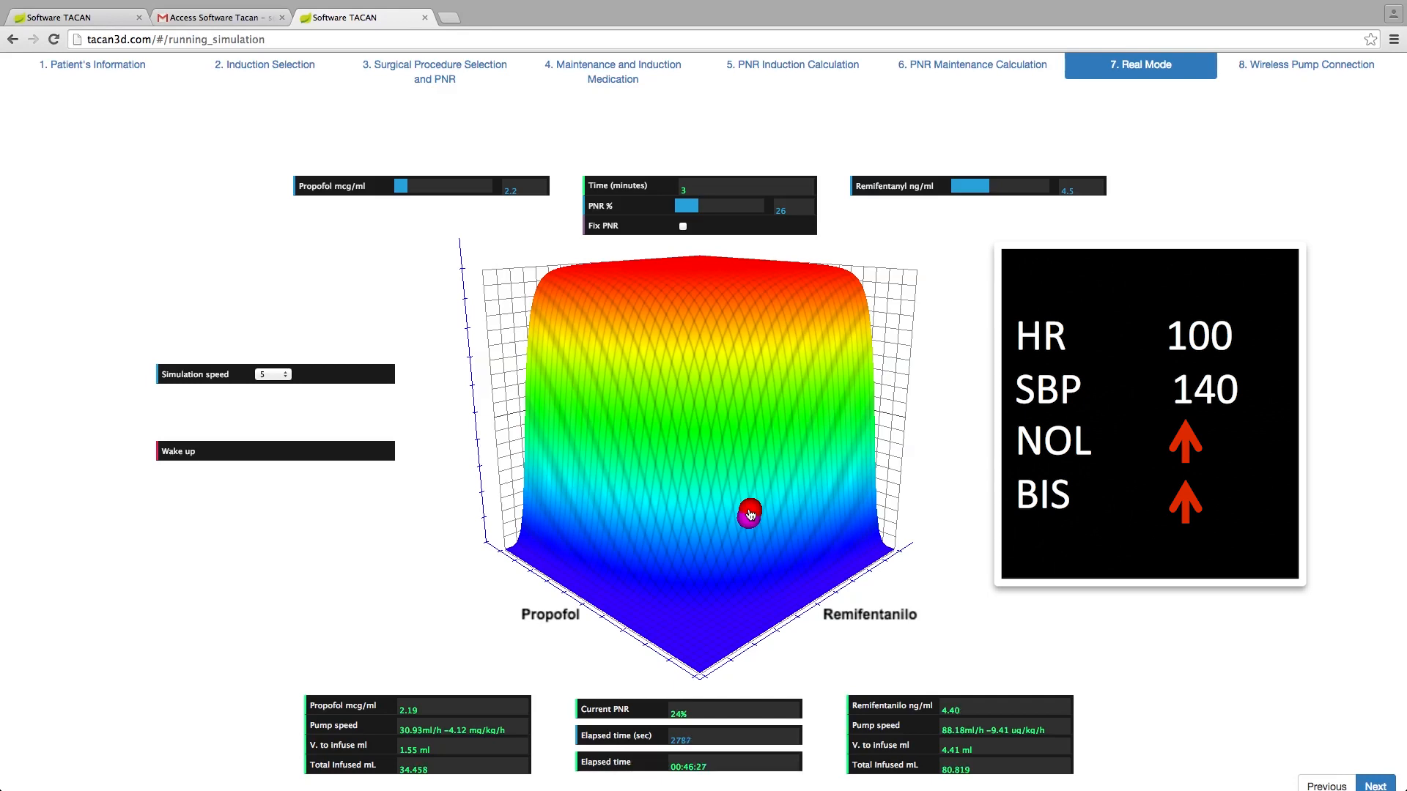
- Raise the target marker to about 50% PNR, with 2 mcg/ml propofol and 6 ng/ml remifentanyl, and update the infusion
left_click_drag(750, 514, 758, 423)
left_click(1062, 452)
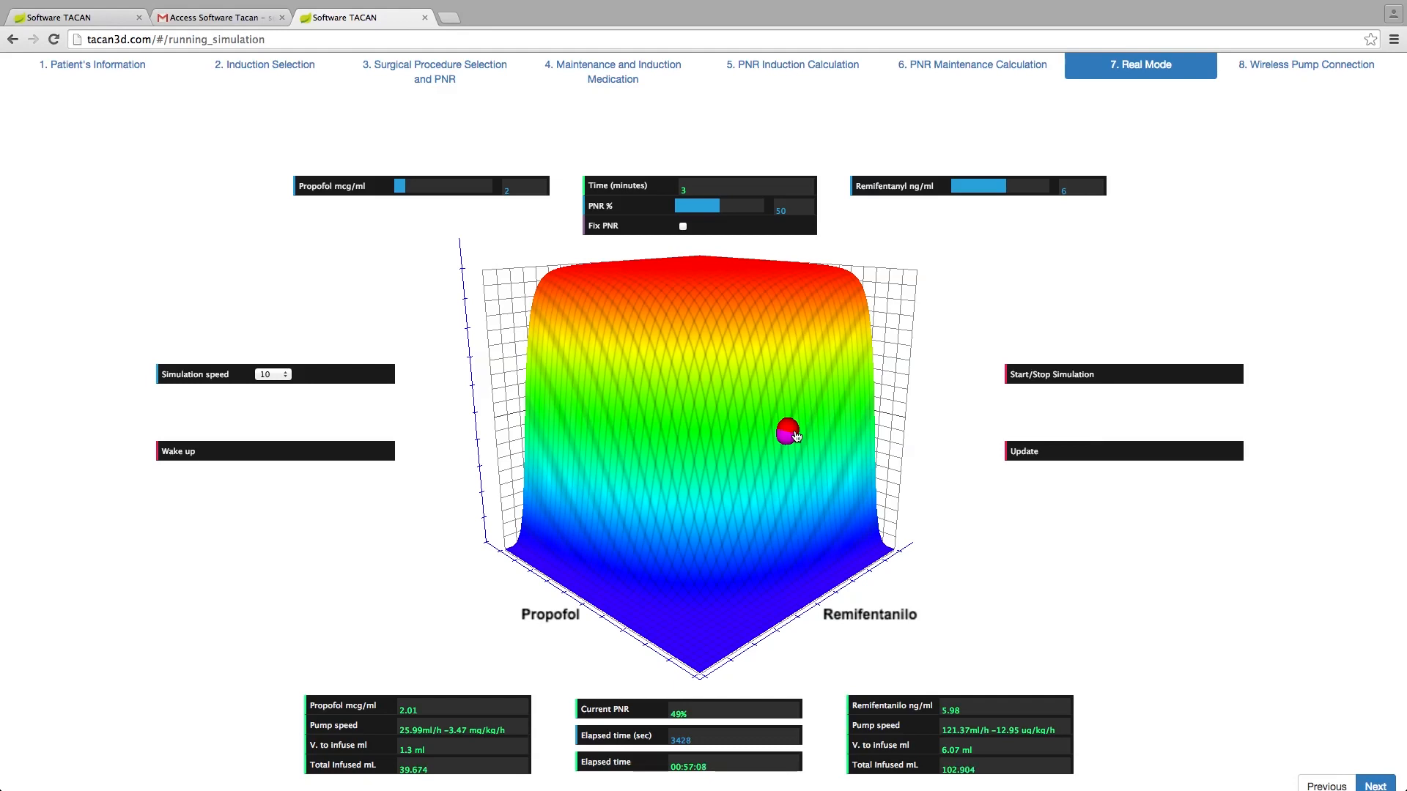
mouse_move(794, 436)
left_mouse_down()
mouse_move(755, 433)
mouse_move(763, 471)
mouse_move(797, 460)
mouse_move(785, 435)
left_mouse_up()
- Apply the wake-up targets and update the infusion
left_click(198, 458)
left_click(1019, 452)
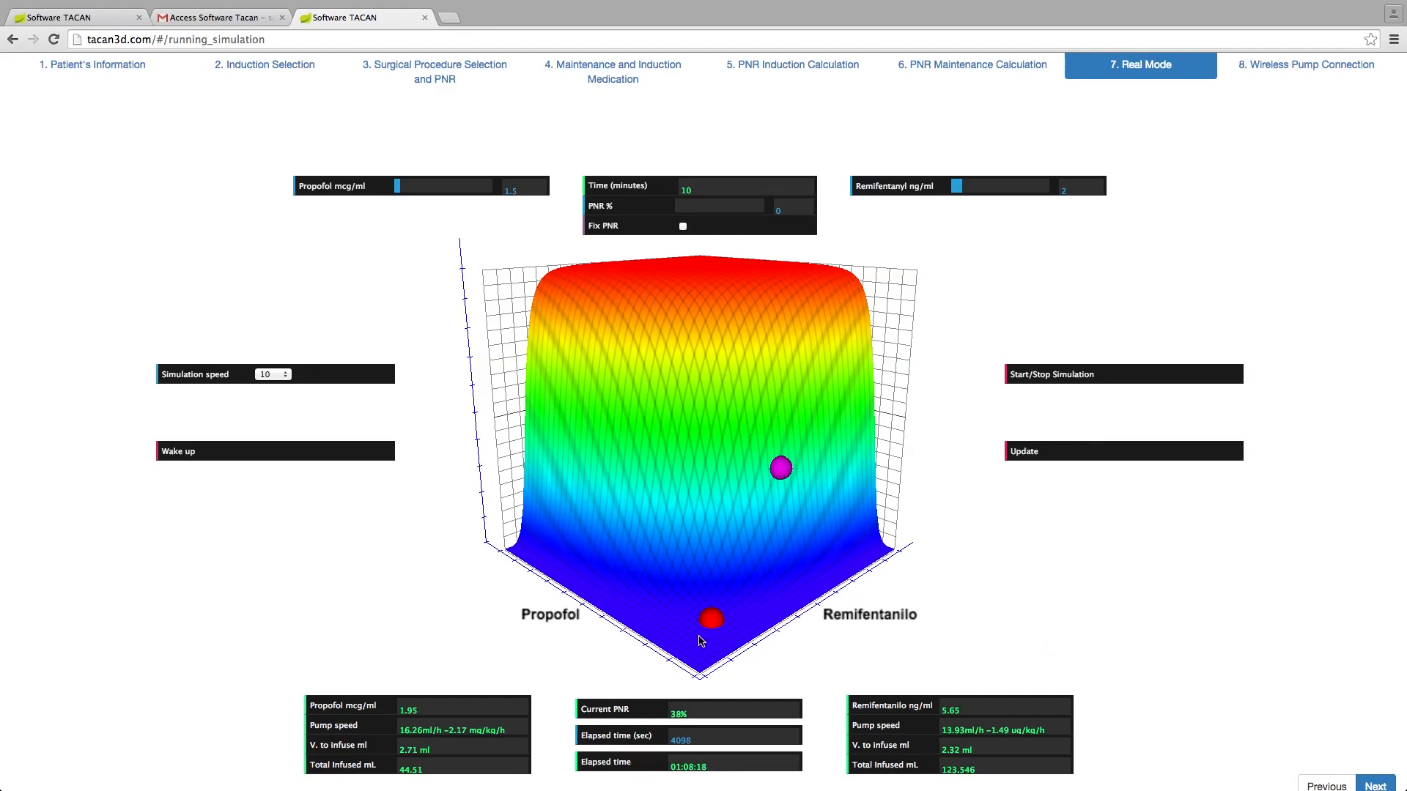
- Slow the simulation to speed 5 and stop it
left_click(281, 374)
left_click(280, 362)
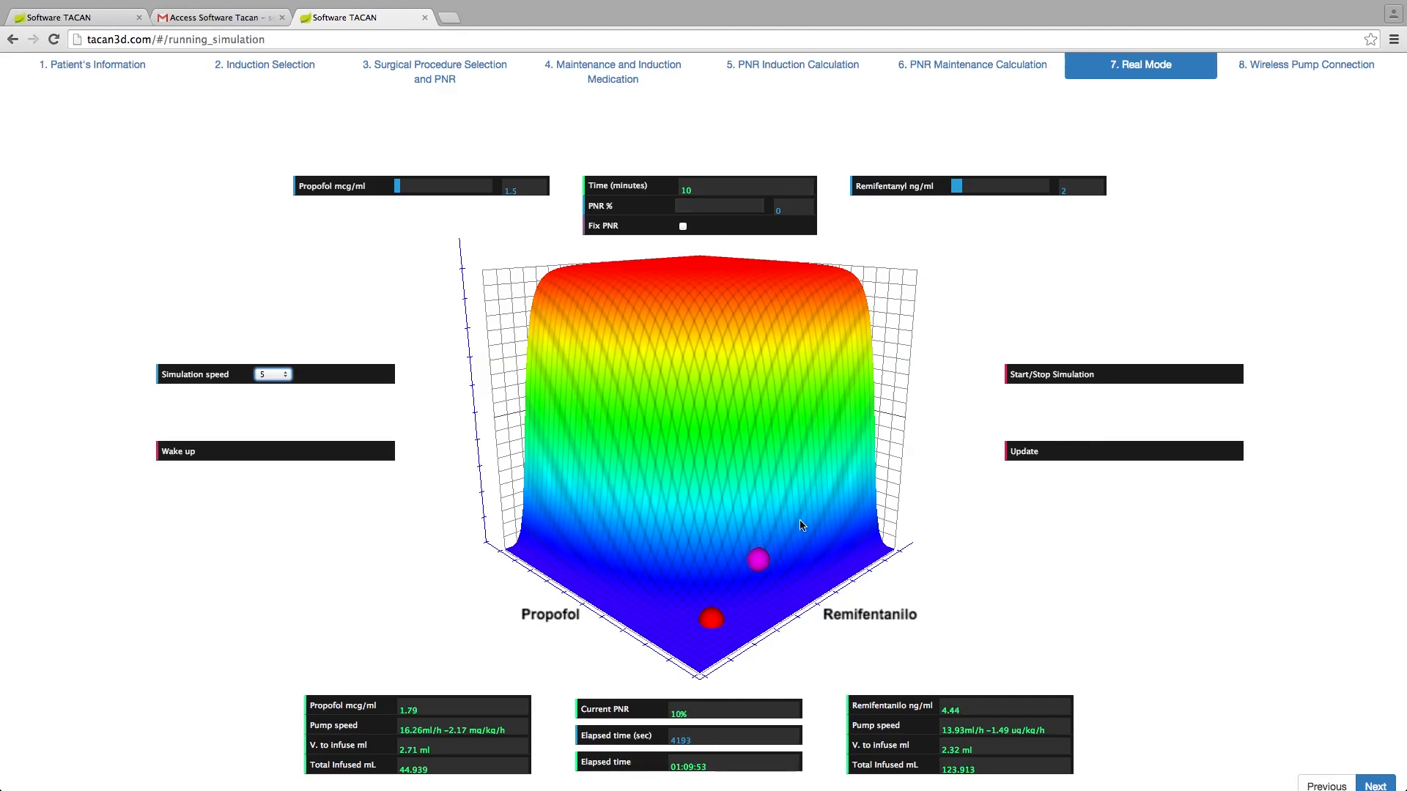
left_click(1039, 379)
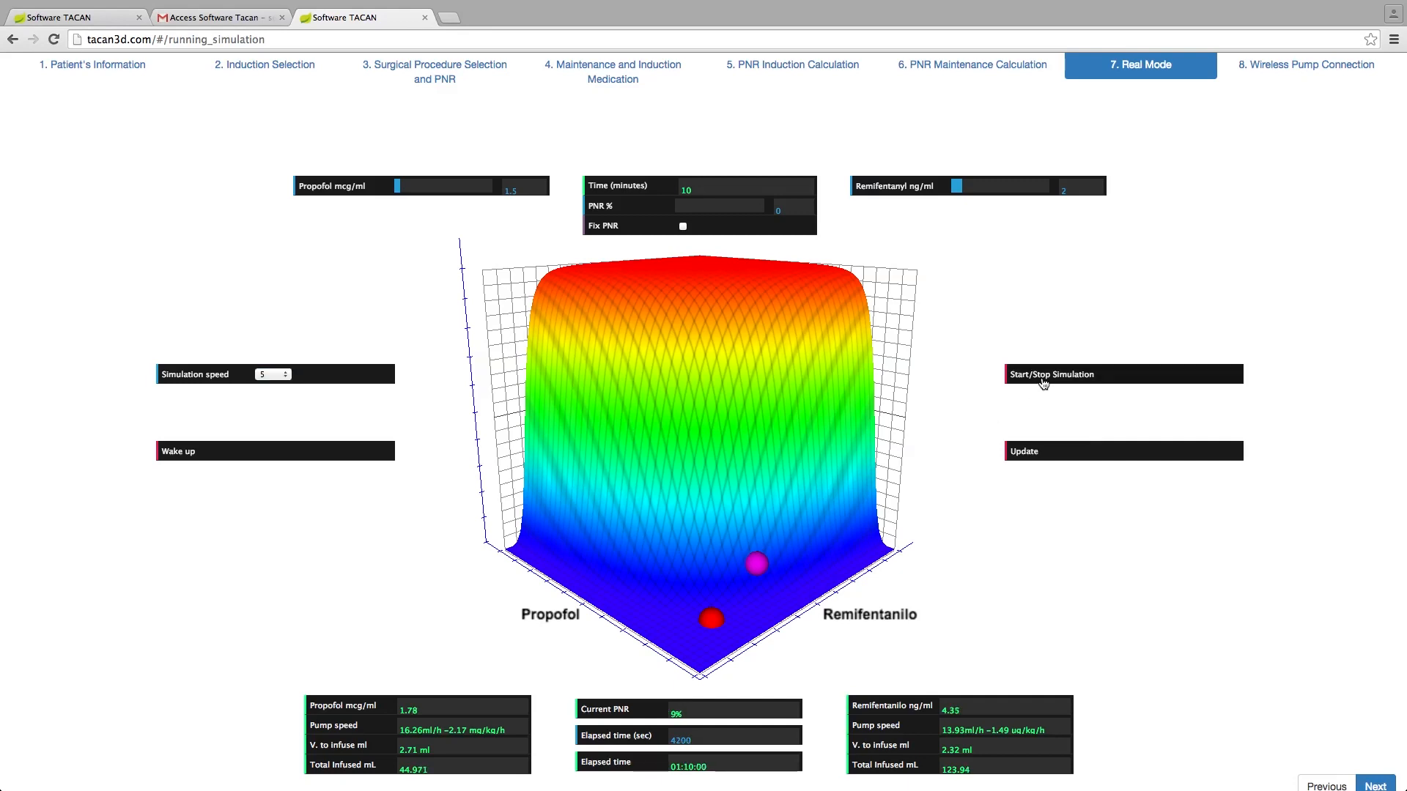